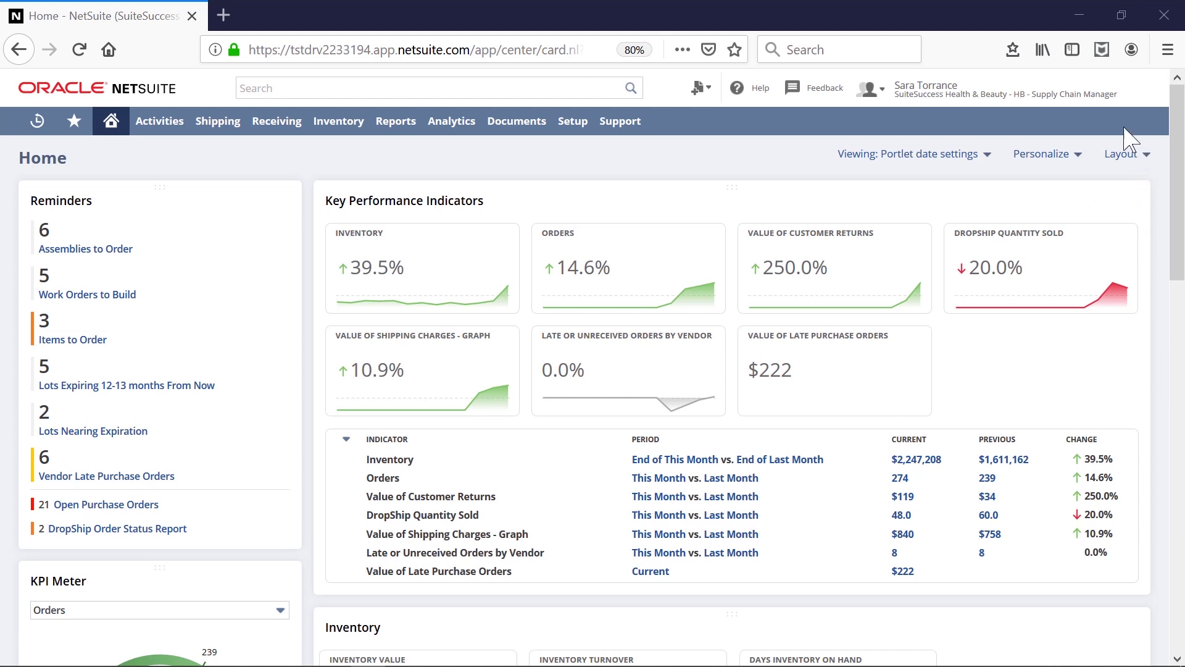
- Open Mass Create Work Orders from the Assemblies to Order reminder and review the reorder point items
{"action": "mouse_move", "coordinate": [1109, 96]}
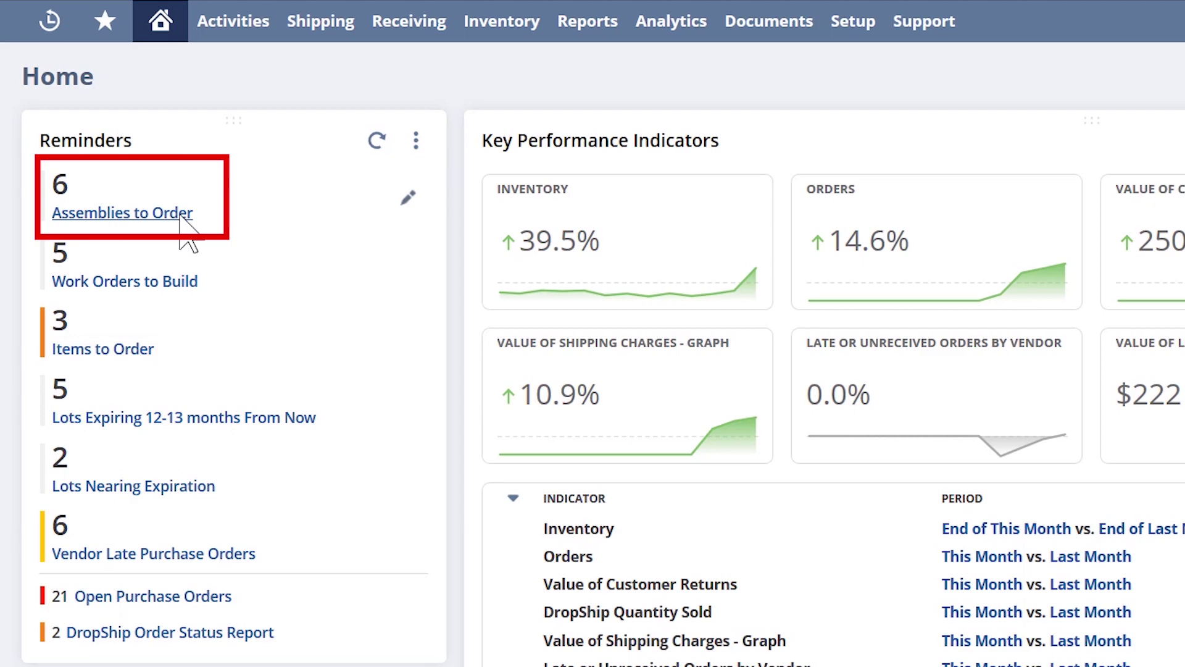
{"action": "left_click", "coordinate": [179, 213]}
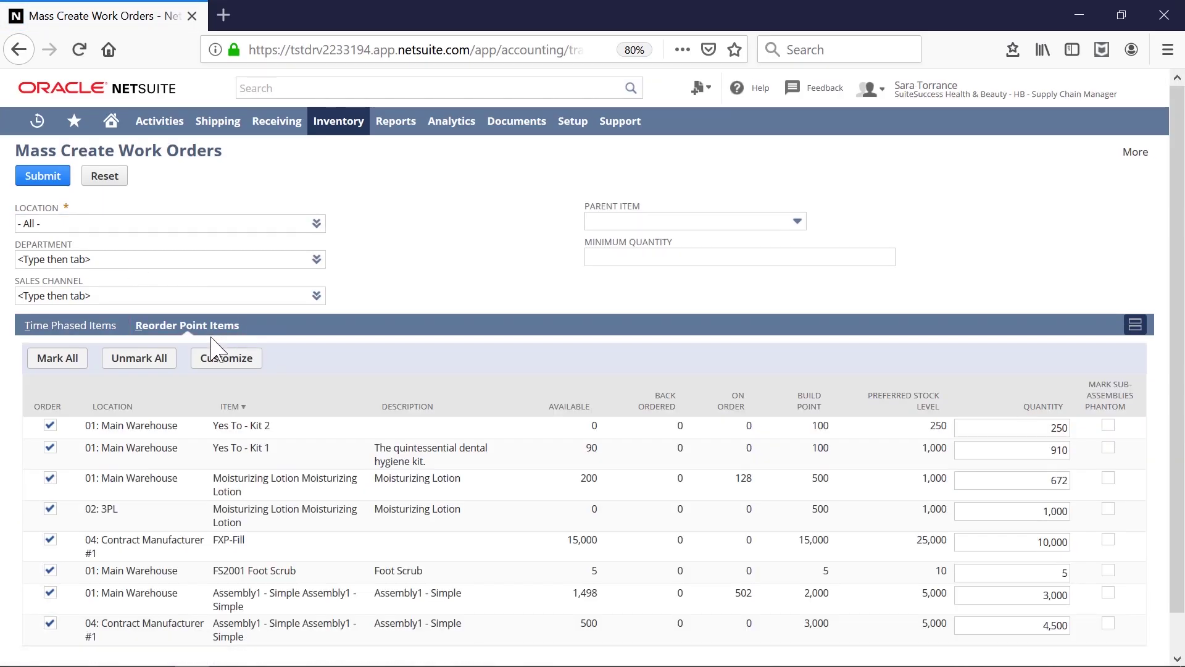
{"action": "scroll", "coordinate": [213, 349], "scroll_direction": "down", "scroll_amount": 1}
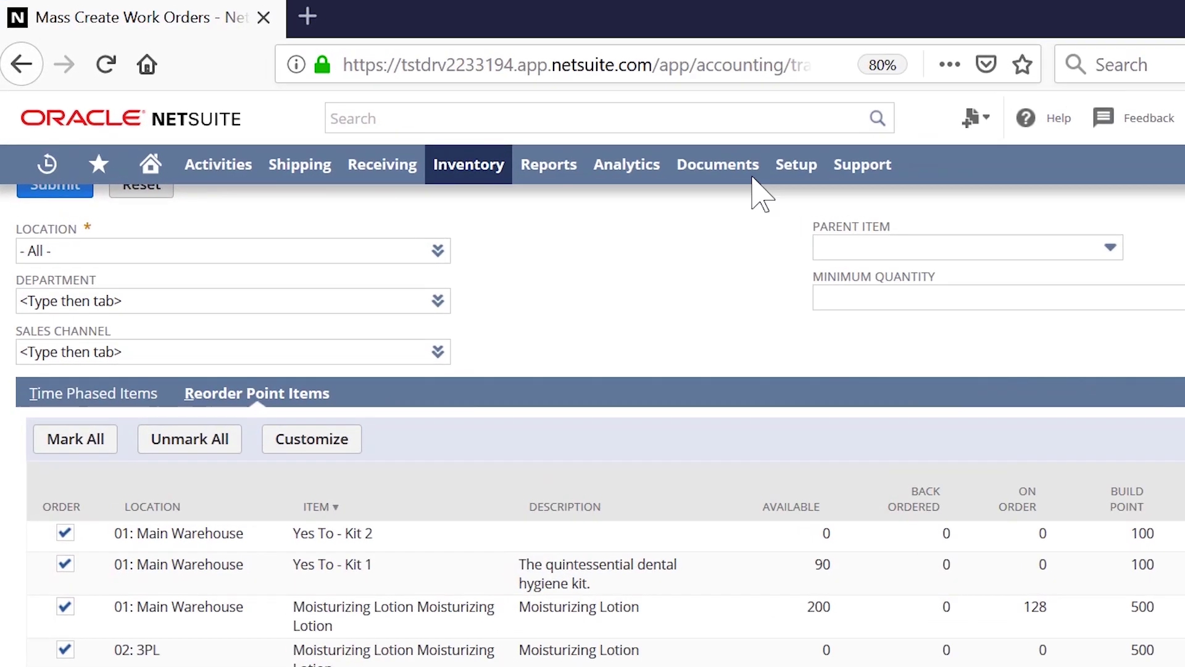
{"action": "left_click", "coordinate": [741, 121]}
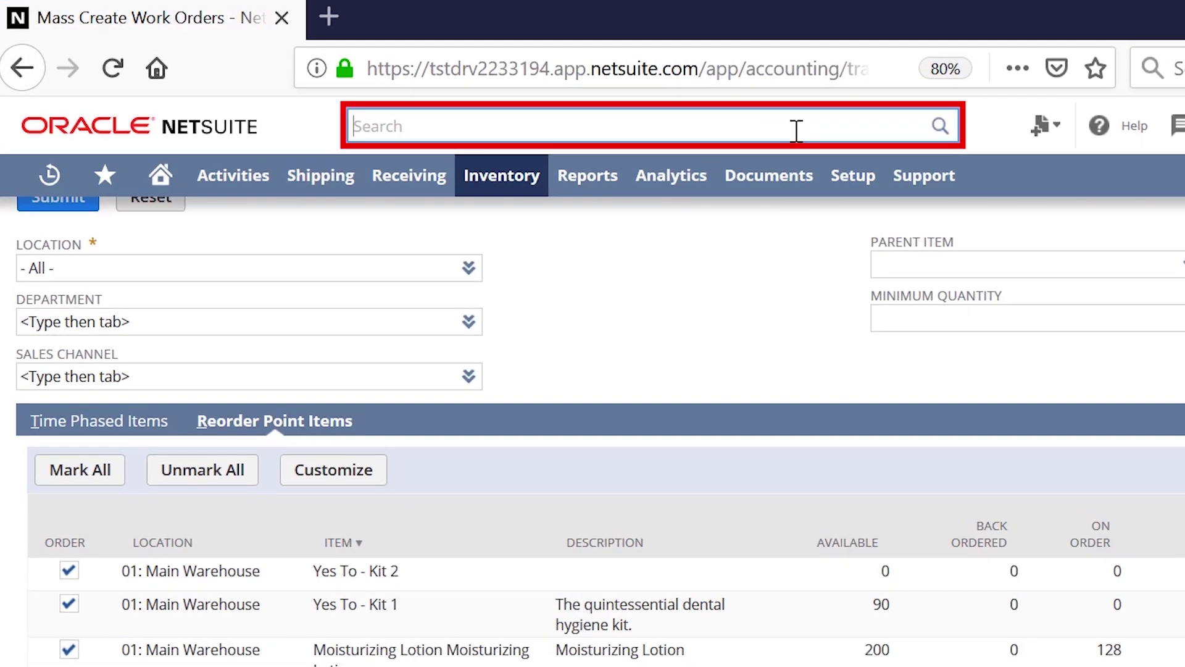
- Find the Moisturizing Lotion Assembly/Bill of Materials record through global search and review its Accounting accounts
{"action": "type", "text": "Moisturizing Lotion"}
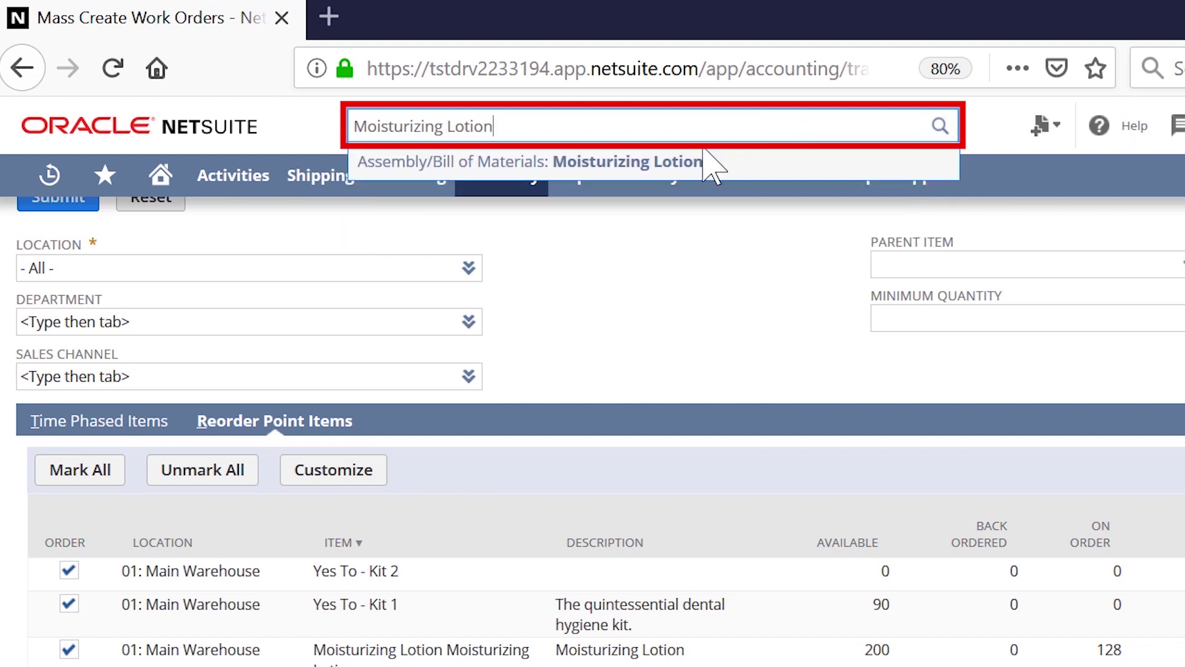
{"action": "left_click", "coordinate": [682, 168]}
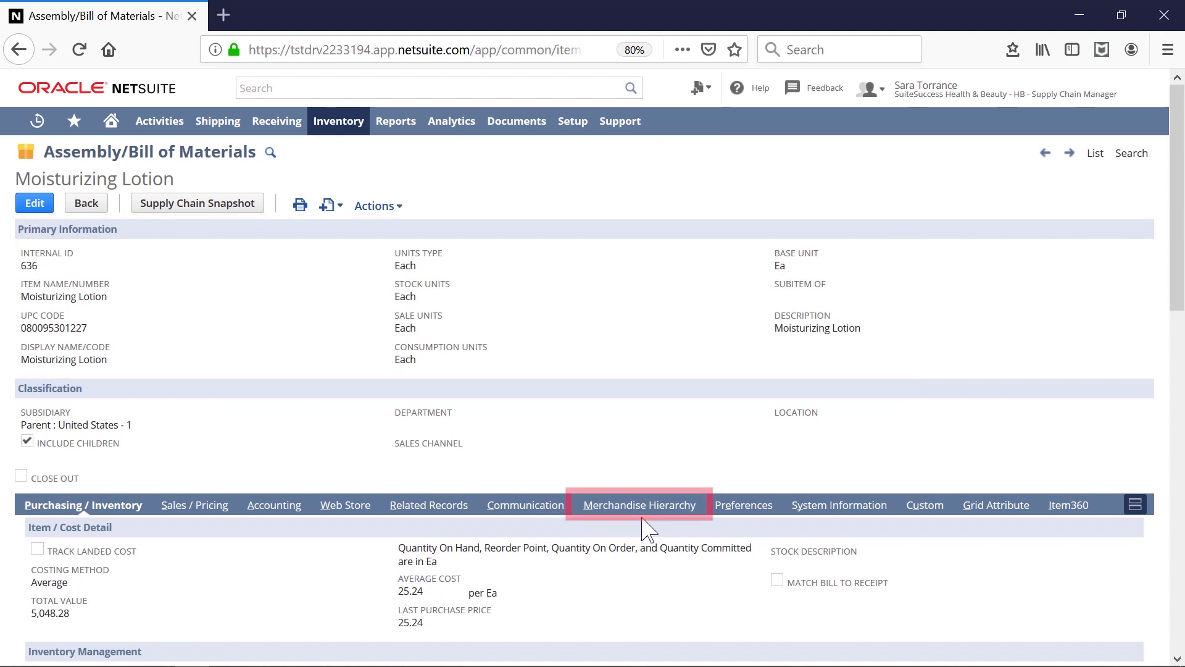
{"action": "left_click", "coordinate": [288, 507]}
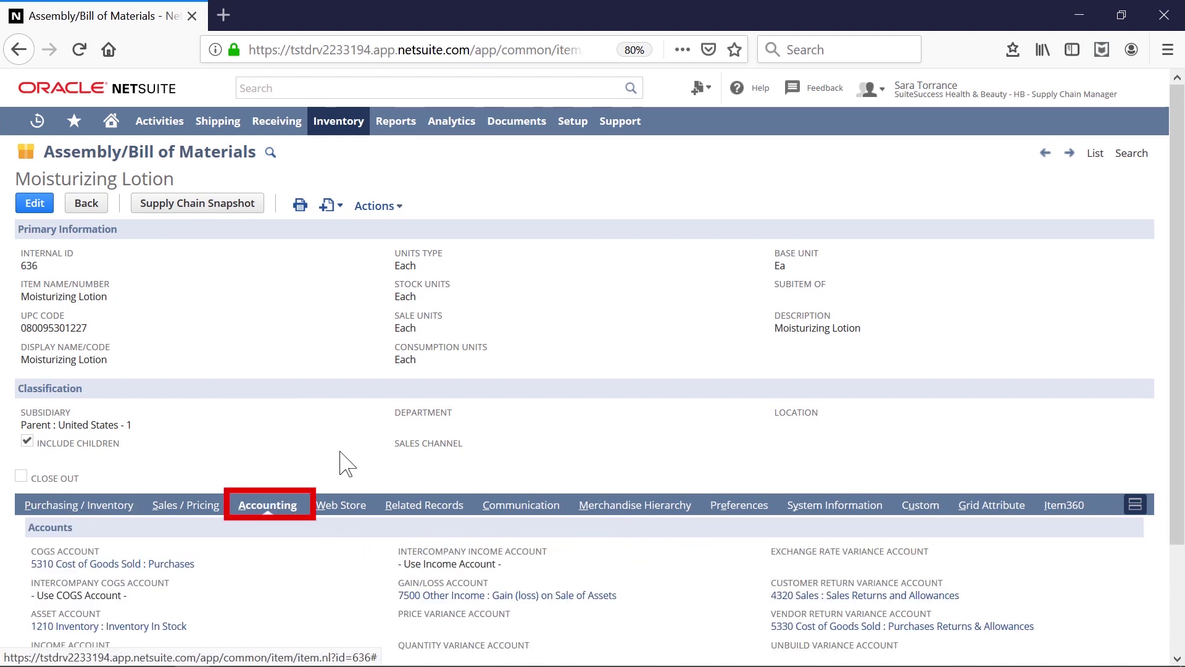
{"action": "scroll", "coordinate": [325, 498], "scroll_direction": "down", "scroll_amount": 3}
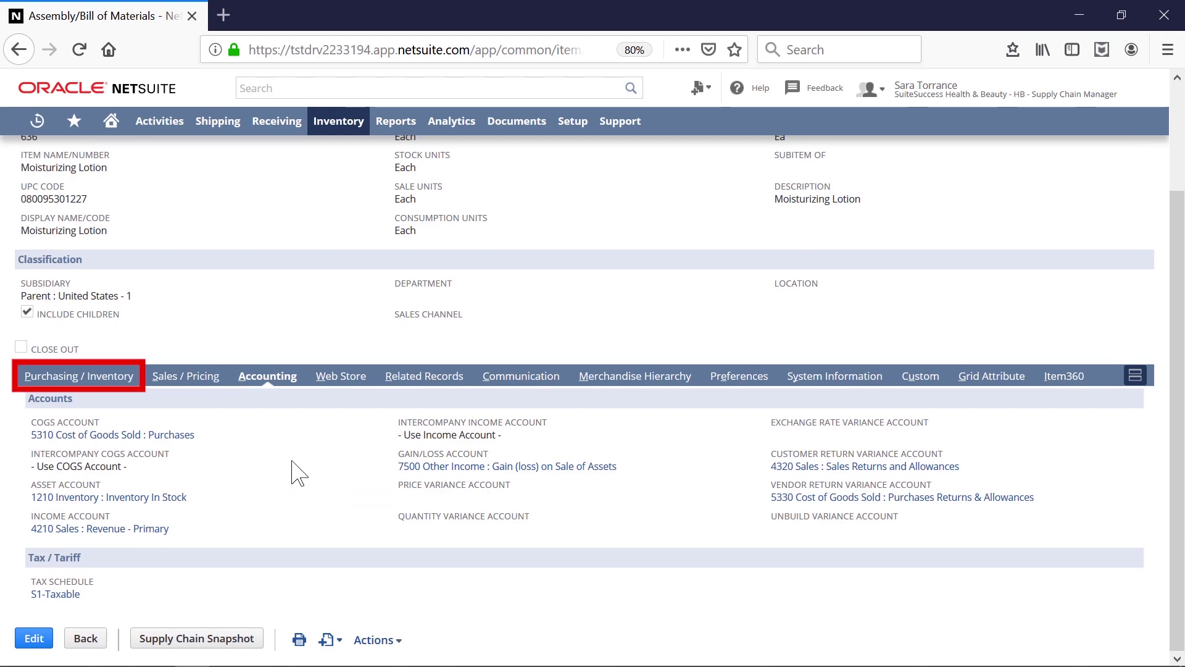
{"action": "scroll", "coordinate": [491, 330], "scroll_direction": "up", "scroll_amount": 2}
{"action": "scroll", "coordinate": [515, 330], "scroll_direction": "up", "scroll_amount": 1}
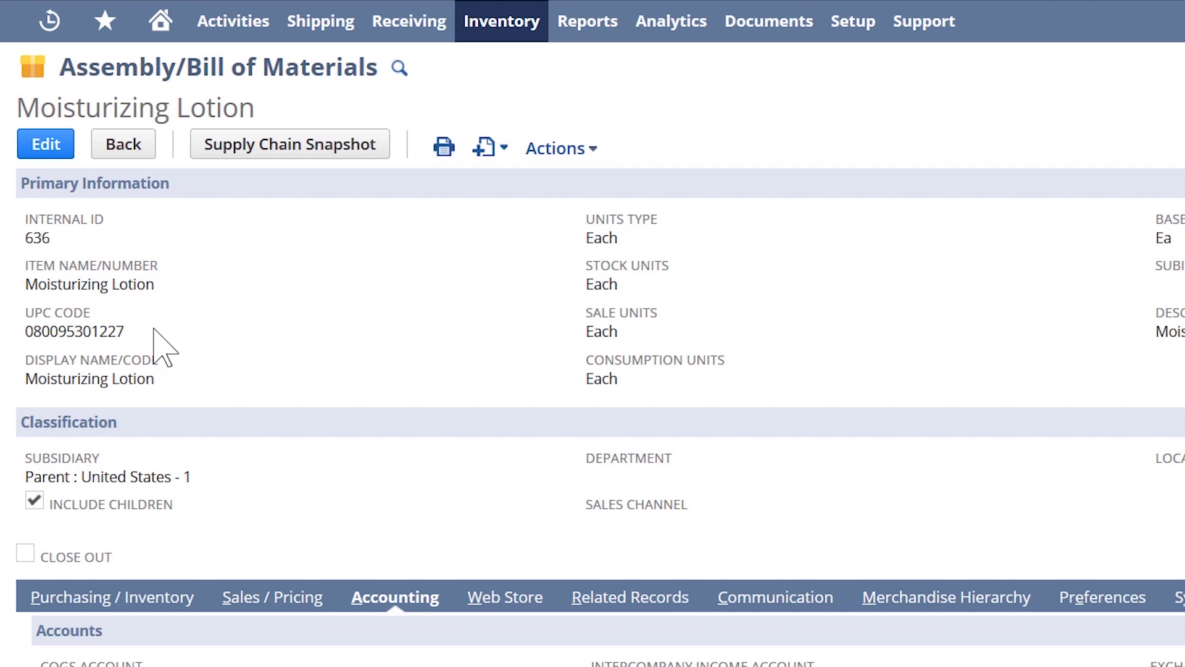
{"action": "left_click", "coordinate": [154, 593]}
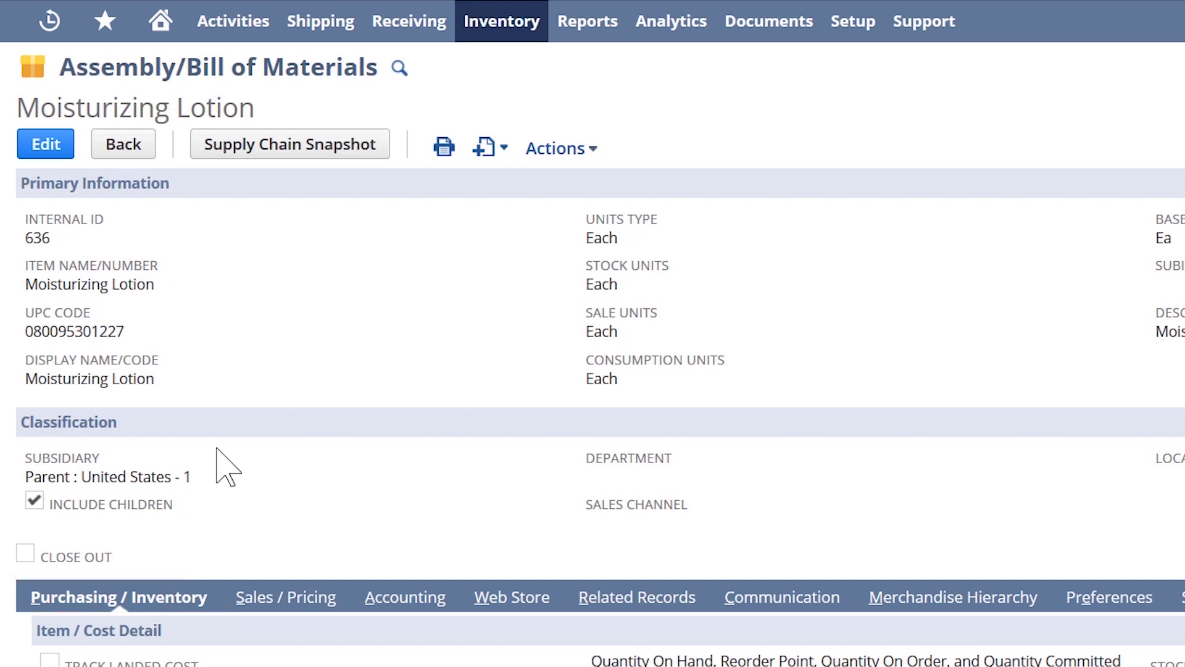
- Scroll to the Locations list: Main Warehouse has 200 units, build point 500, preferred stock 1,000
{"action": "scroll", "coordinate": [220, 466], "scroll_direction": "down", "scroll_amount": 2}
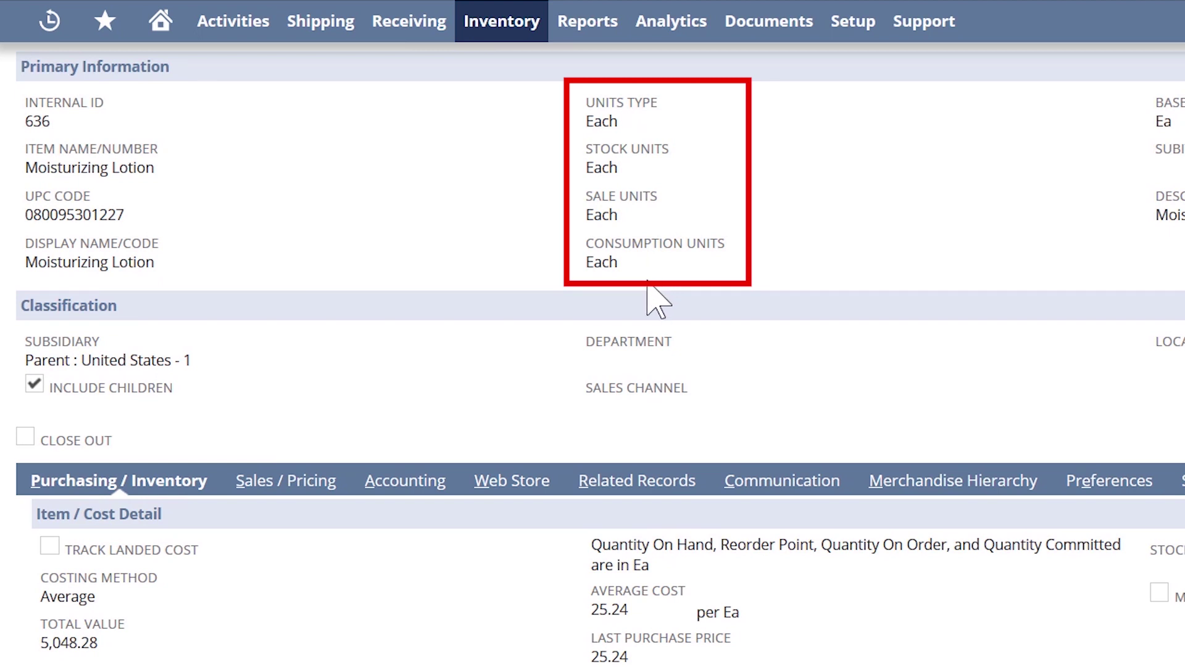
{"action": "scroll", "coordinate": [659, 300], "scroll_direction": "down", "scroll_amount": 4}
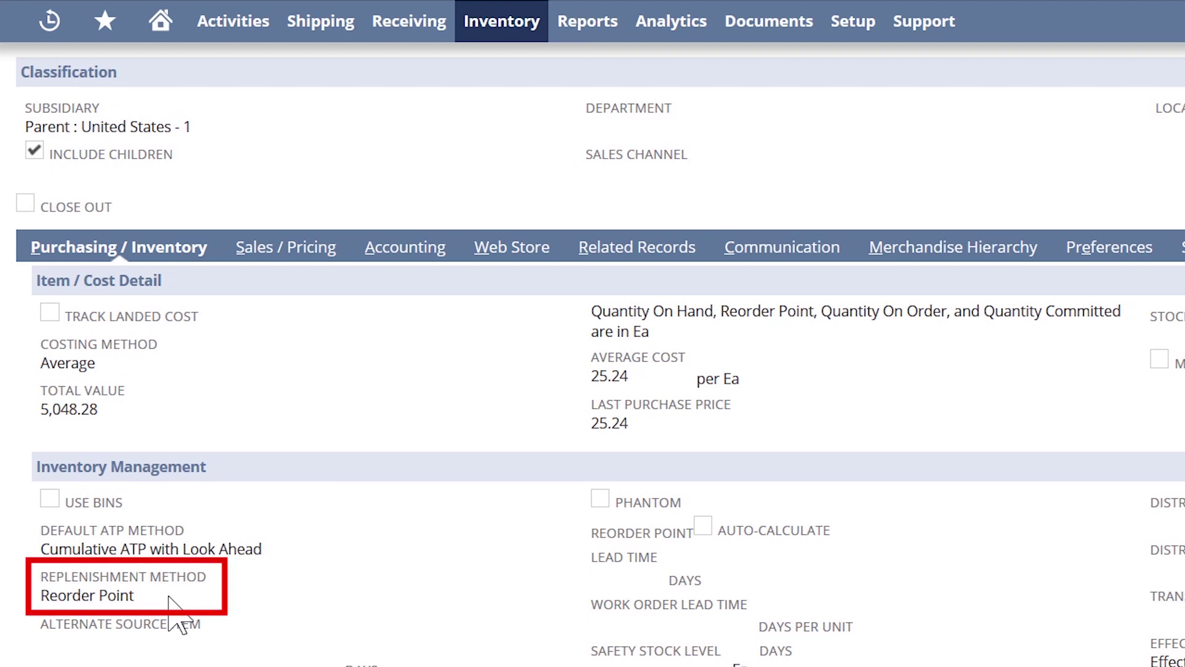
{"action": "scroll", "coordinate": [173, 612], "scroll_direction": "down", "scroll_amount": 11}
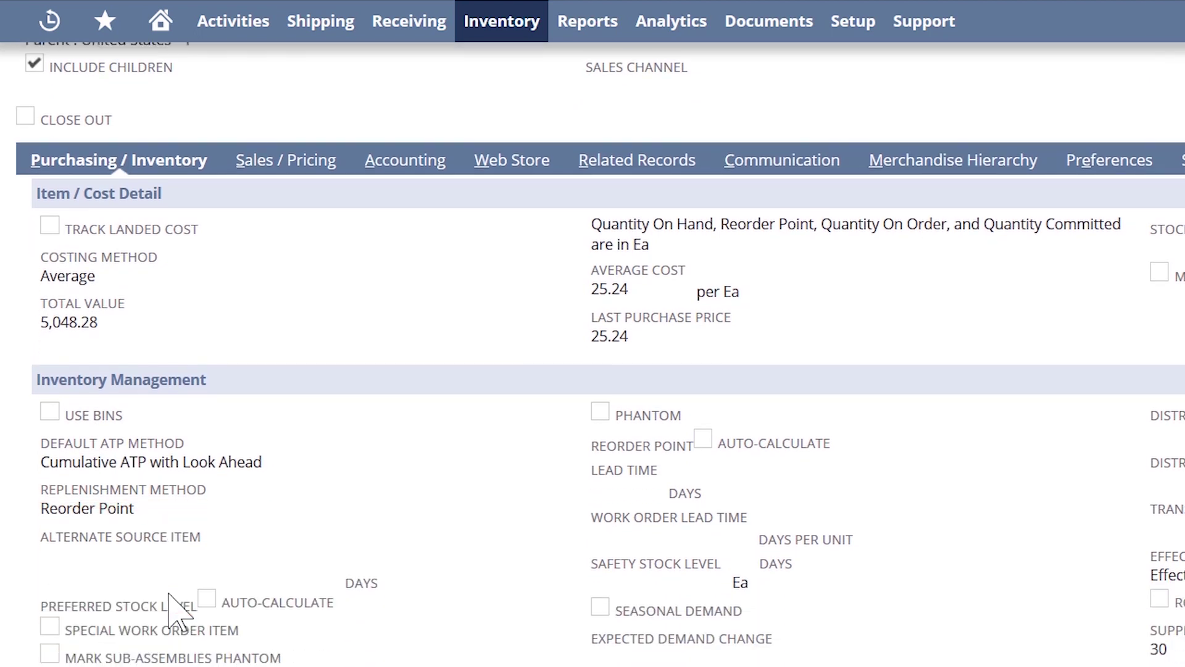
{"action": "scroll", "coordinate": [173, 525], "scroll_direction": "down", "scroll_amount": 1}
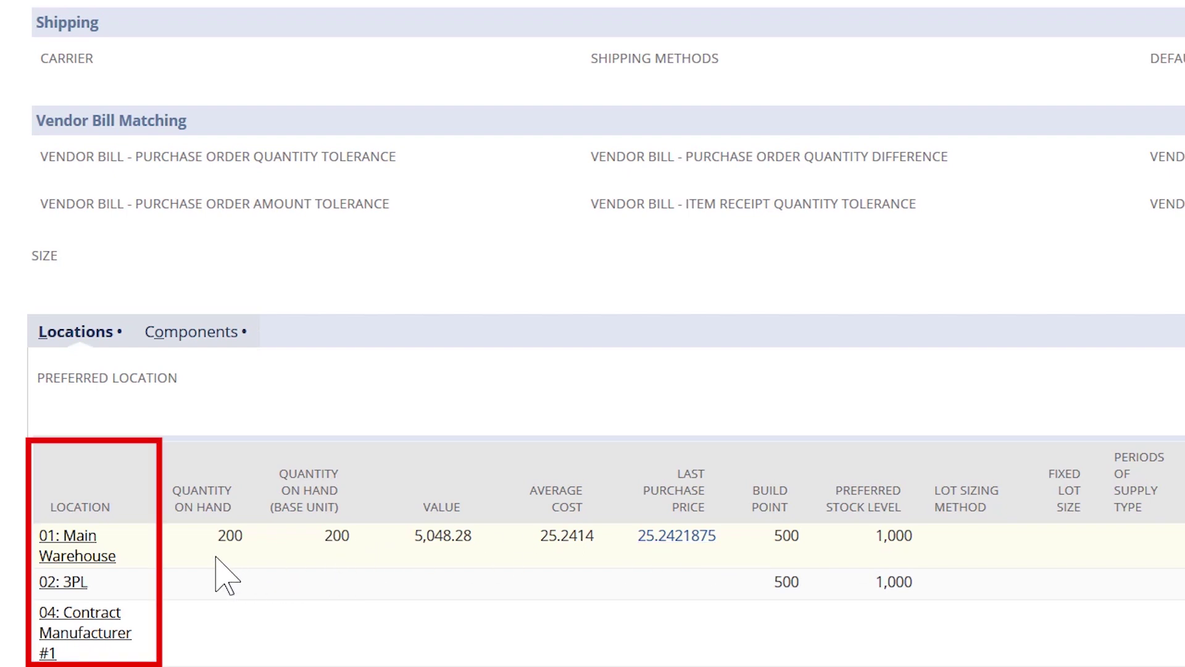
- Review the Moisturizing Lotion's Components list, then view its Sales / Pricing details
{"action": "left_click_drag", "start_coordinate": [87, 581], "coordinate": [109, 594]}
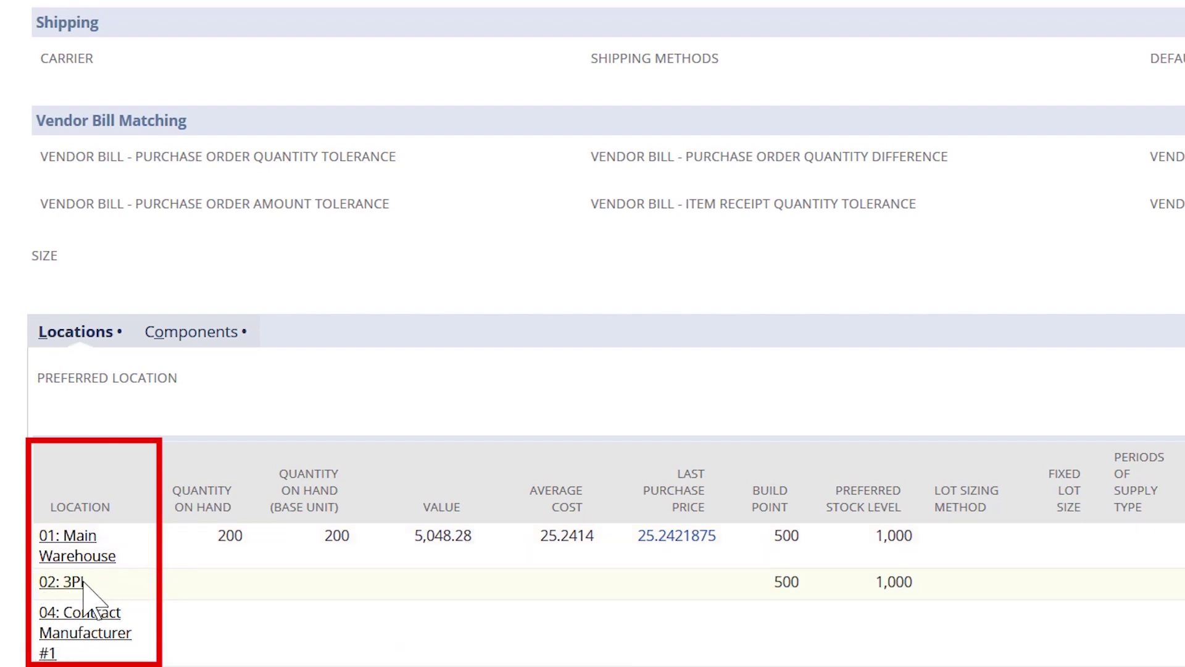
{"action": "left_click", "coordinate": [220, 332]}
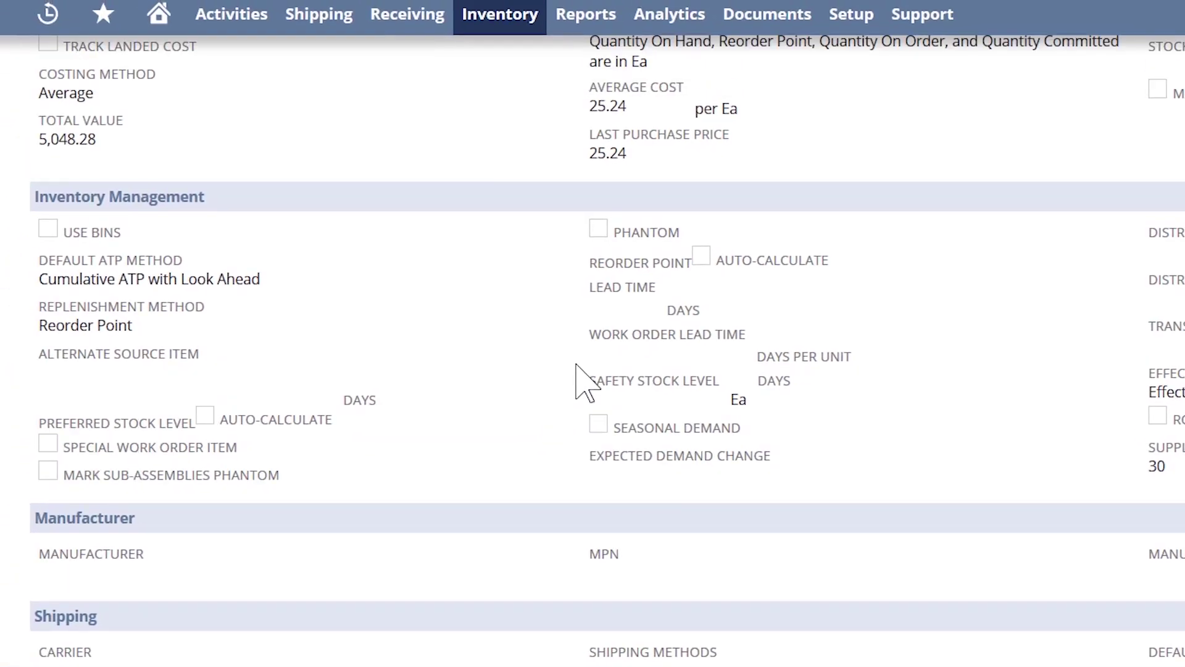
{"action": "scroll", "coordinate": [576, 364], "scroll_direction": "up", "scroll_amount": 3}
{"action": "left_click", "coordinate": [292, 181]}
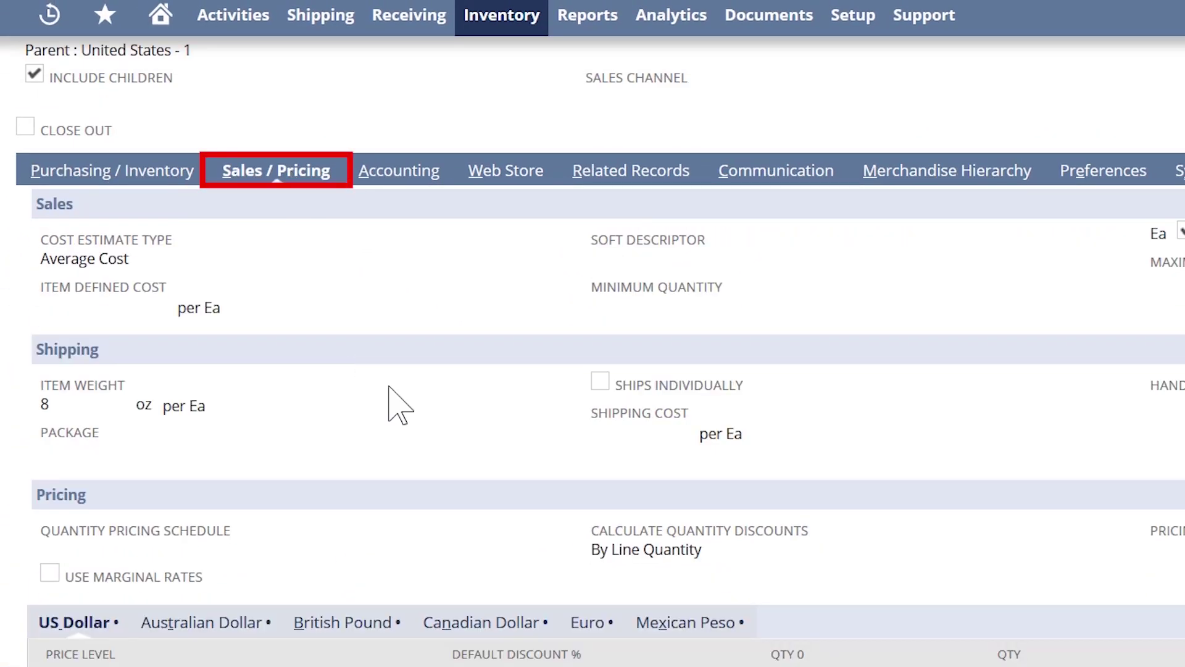
- Check the lotion's price levels, then return to Mass Create Work Orders from the Shortcuts menu
{"action": "scroll", "coordinate": [892, 654], "scroll_direction": "down", "scroll_amount": 3}
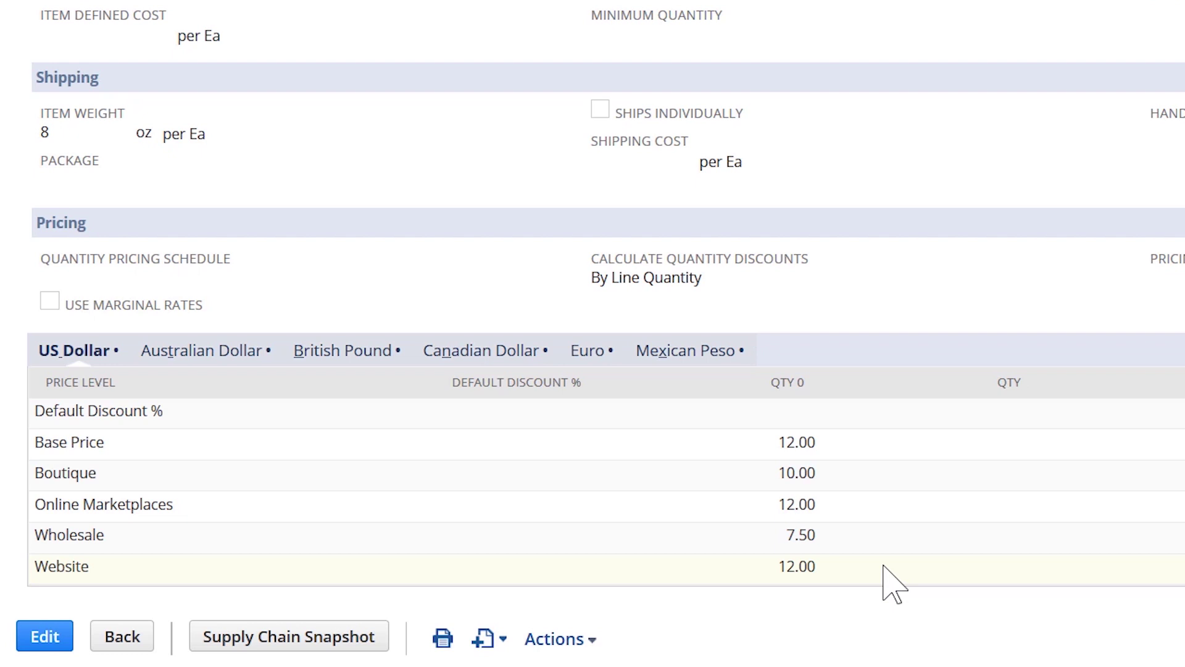
{"action": "scroll", "coordinate": [884, 565], "scroll_direction": "up", "scroll_amount": 8}
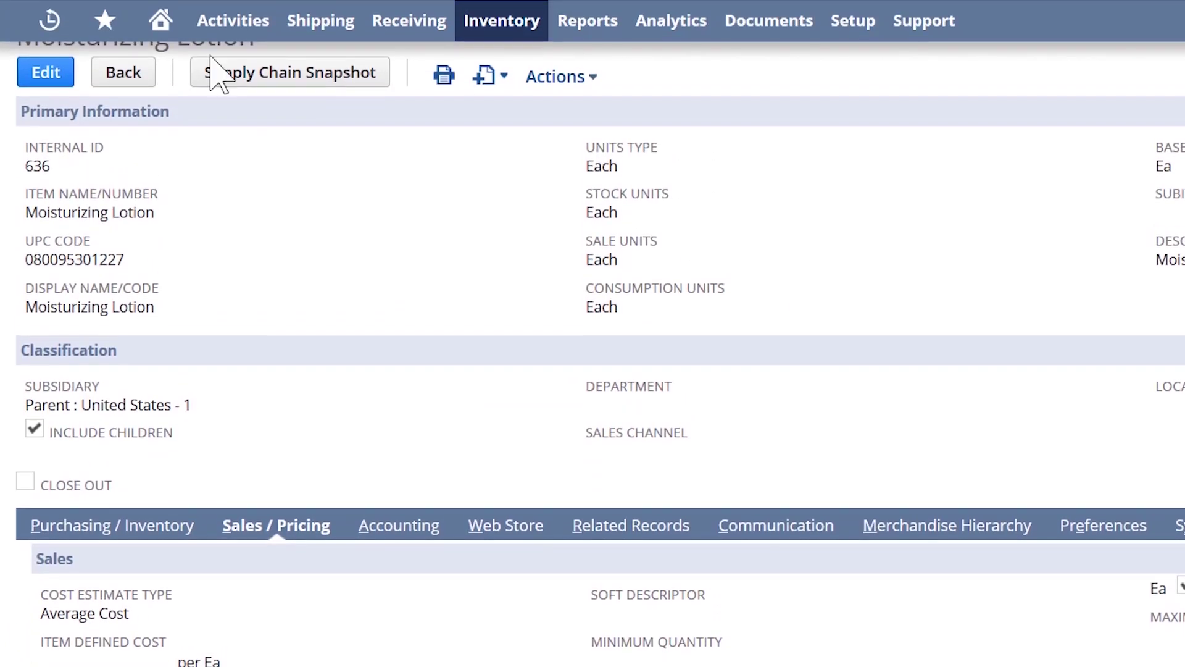
{"action": "mouse_move", "coordinate": [102, 24]}
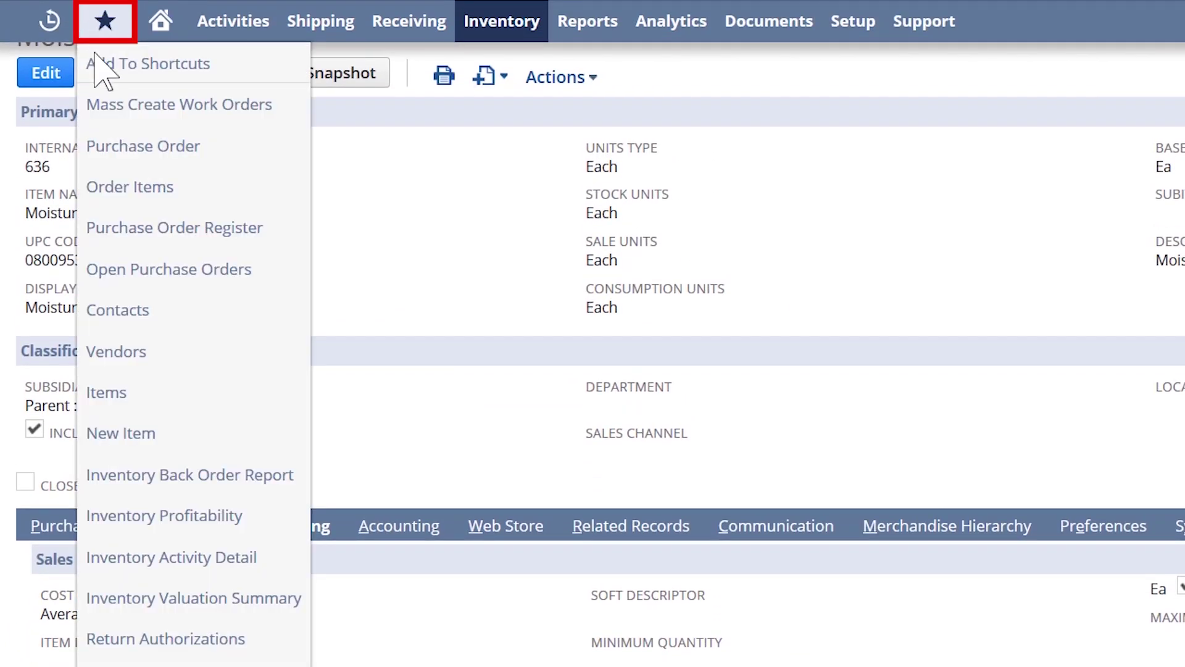
{"action": "left_click", "coordinate": [102, 105]}
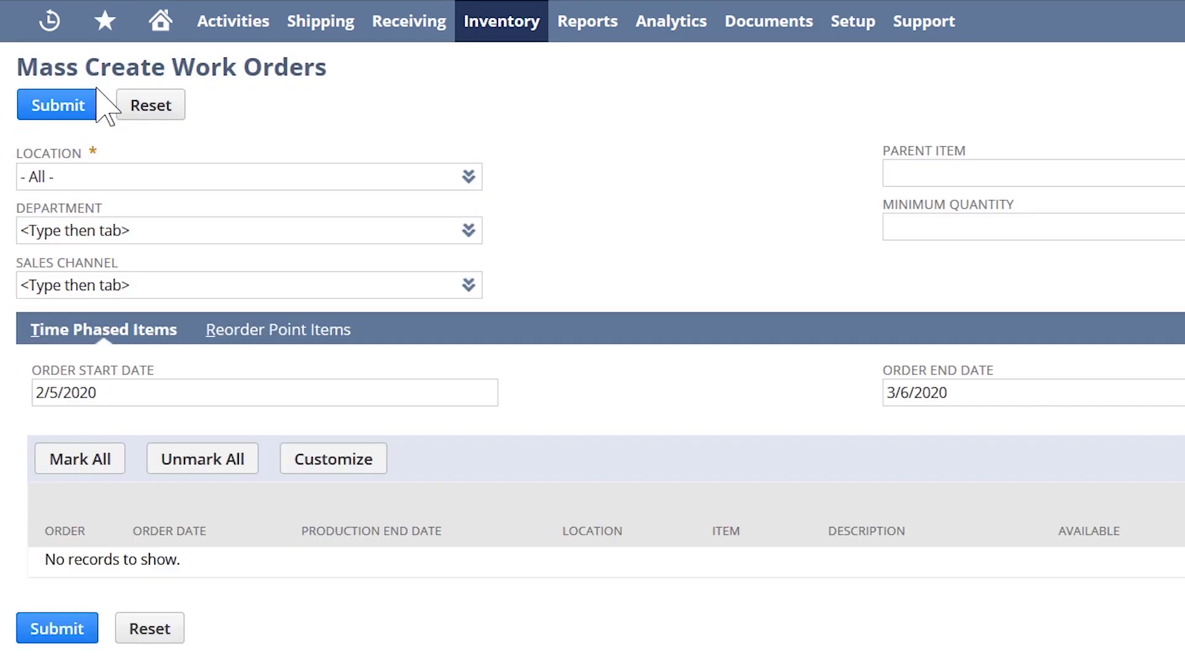
- Order only the Assembly1 Main Warehouse row, creating planned work order WO0032 for 3,000 units
{"action": "left_click", "coordinate": [250, 333]}
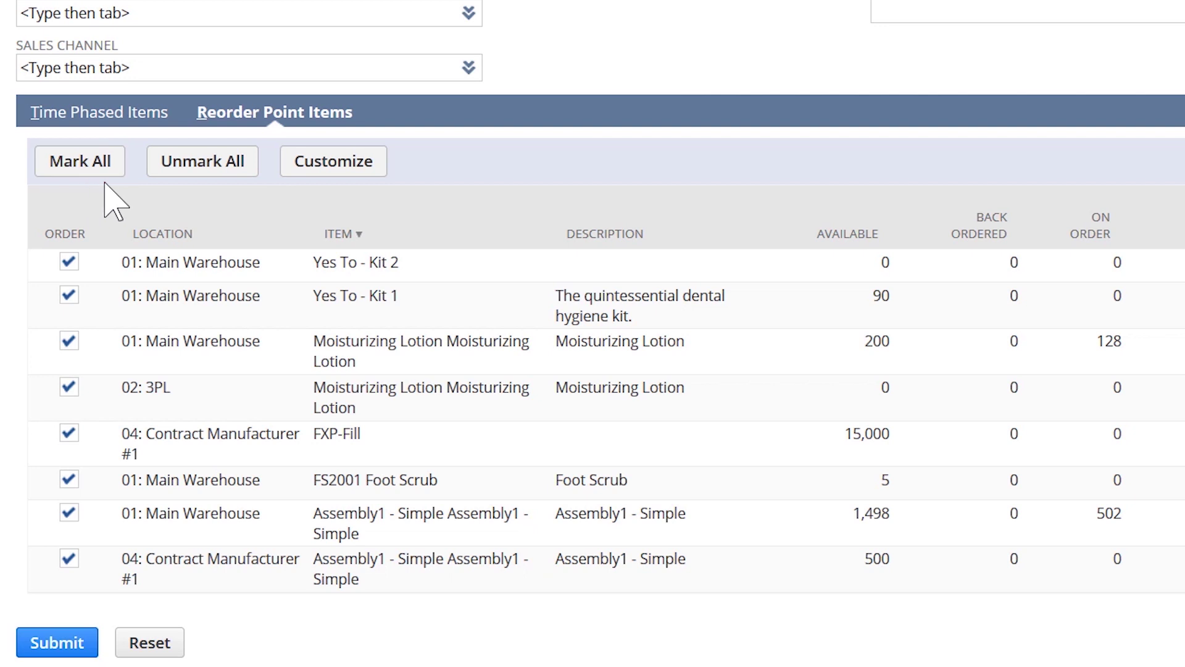
{"action": "left_click", "coordinate": [149, 171]}
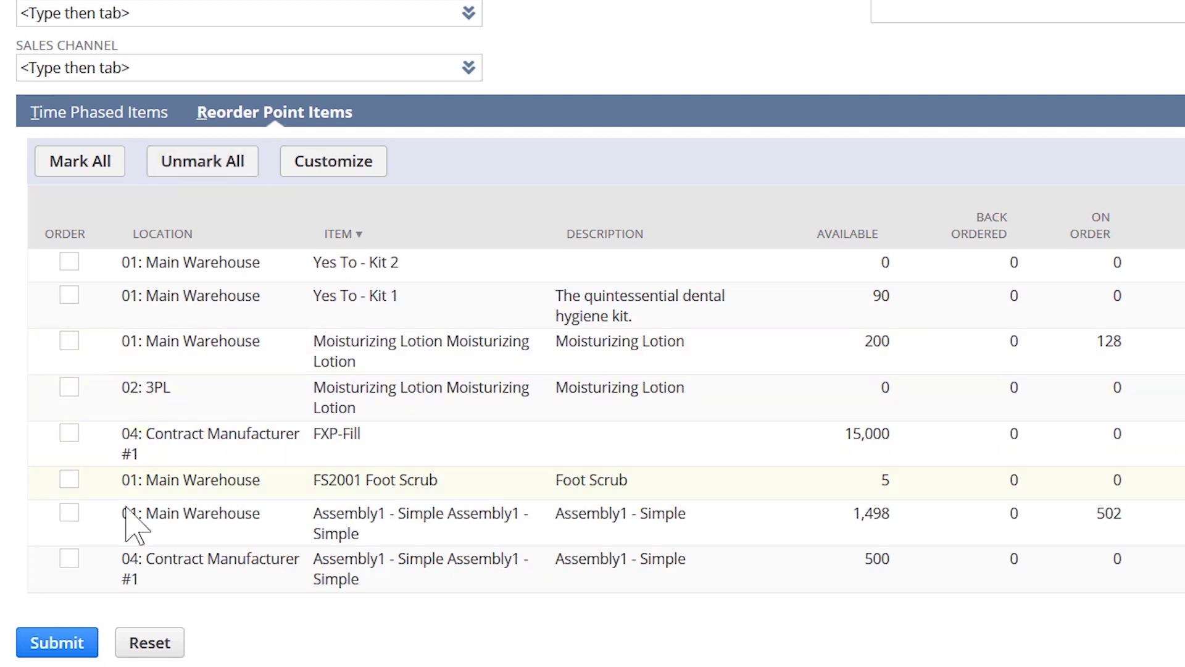
{"action": "left_click", "coordinate": [69, 513]}
{"action": "left_click", "coordinate": [55, 642]}
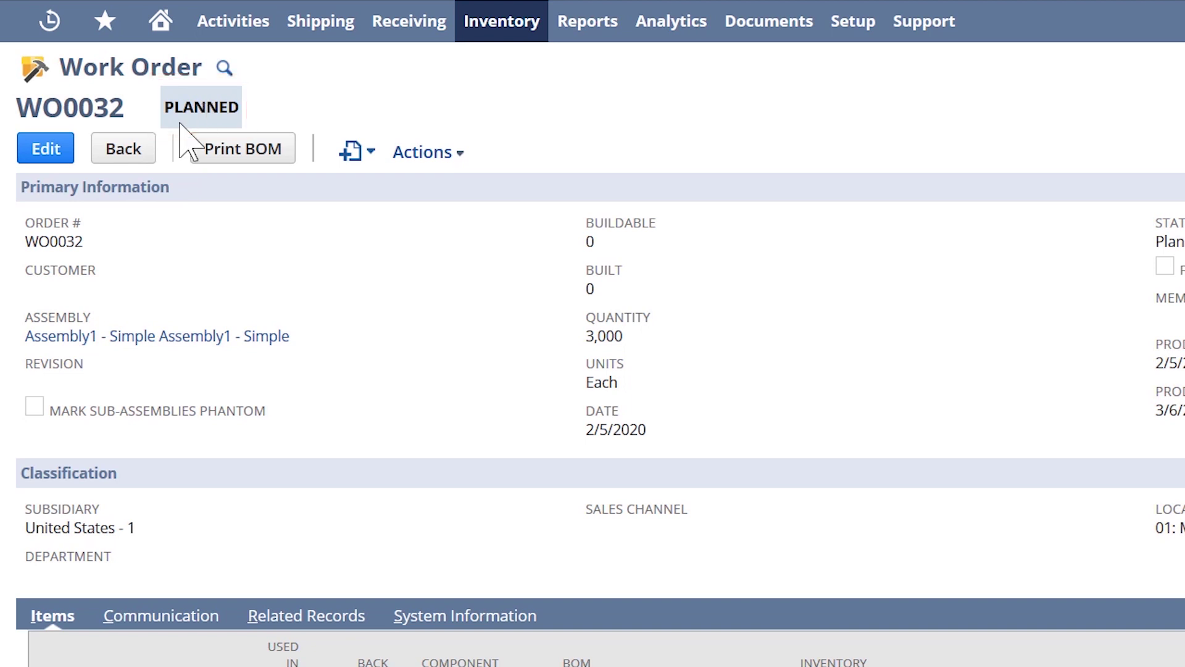
- Edit WO0032, change its status from Planned to Released, and save it
{"action": "left_click", "coordinate": [53, 150]}
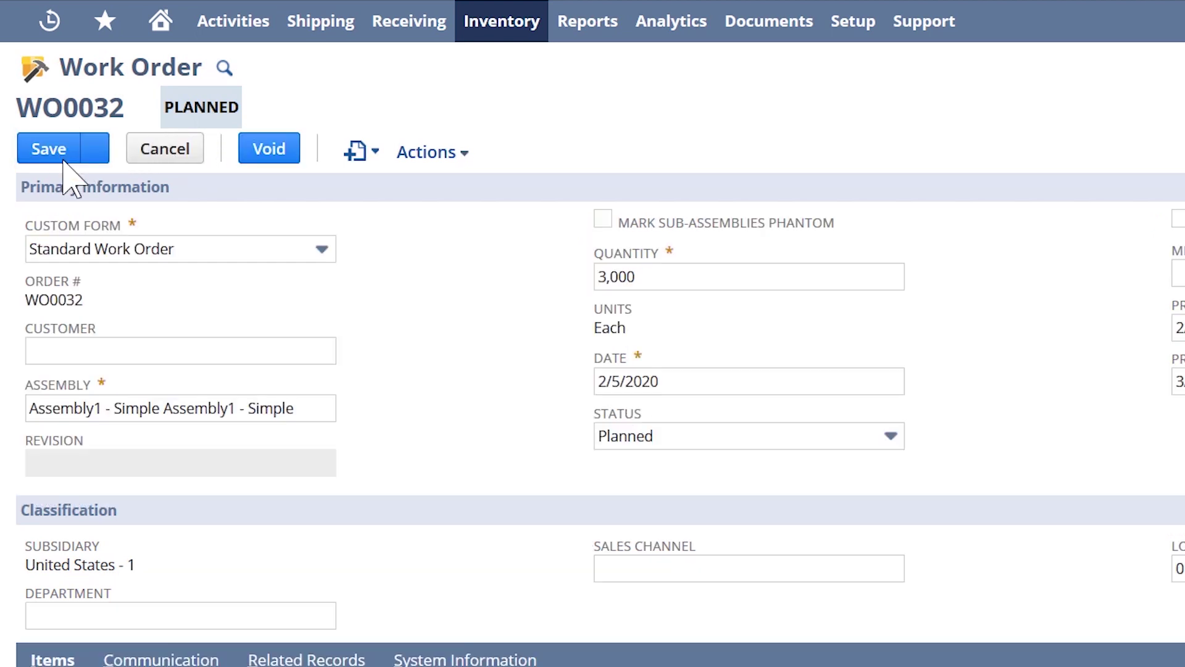
{"action": "scroll", "coordinate": [1046, 339], "scroll_direction": "down", "scroll_amount": 2}
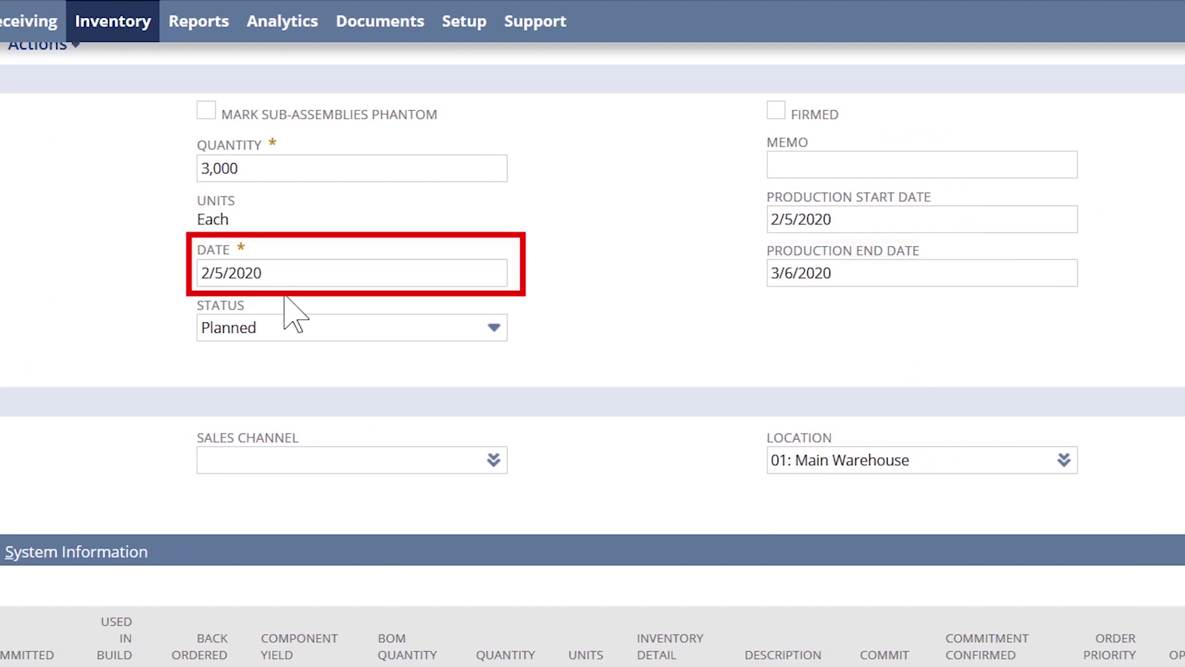
{"action": "left_click", "coordinate": [341, 334]}
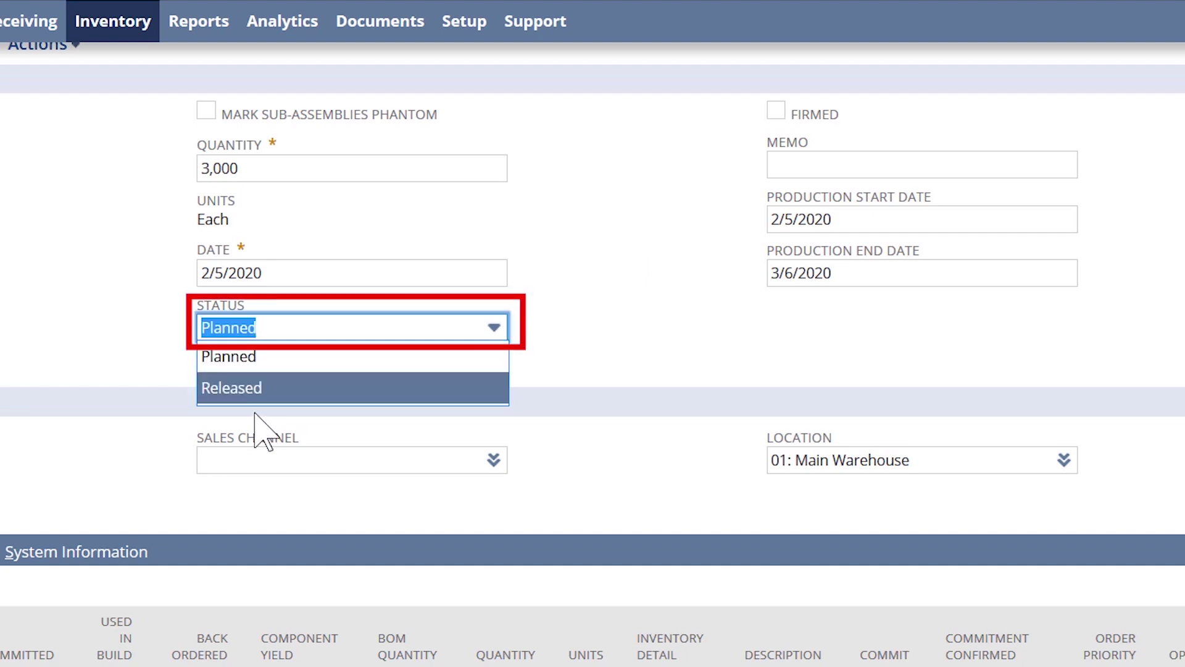
{"action": "left_click", "coordinate": [254, 390]}
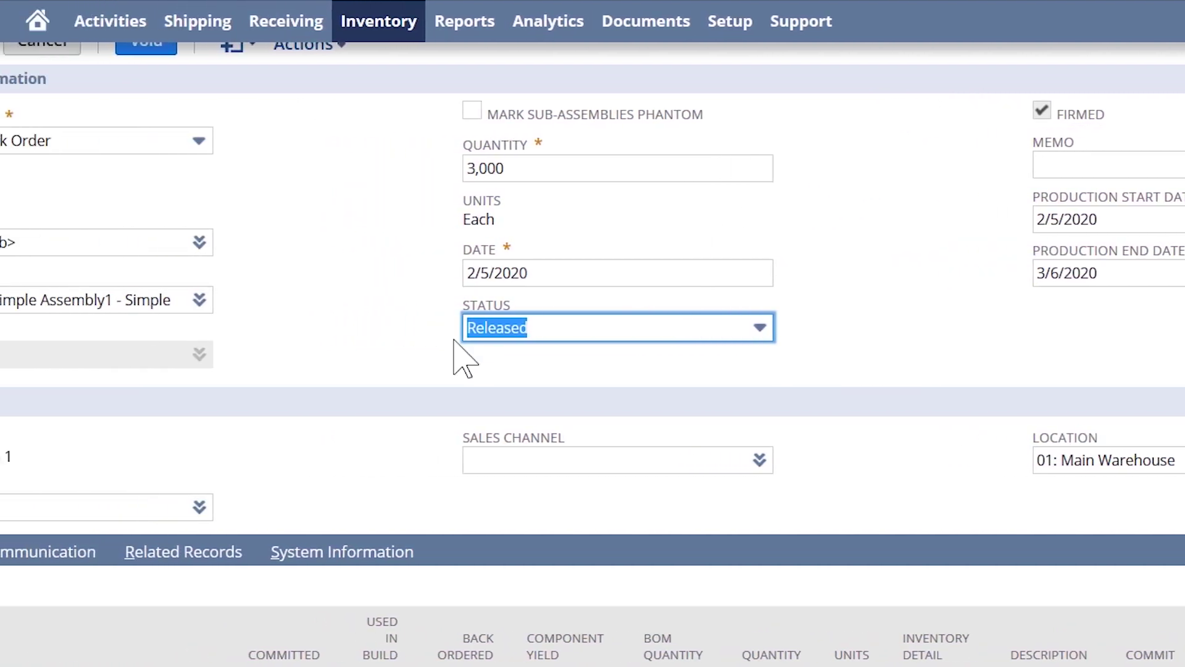
{"action": "left_click", "coordinate": [480, 398]}
{"action": "scroll", "coordinate": [498, 411], "scroll_direction": "up", "scroll_amount": 3}
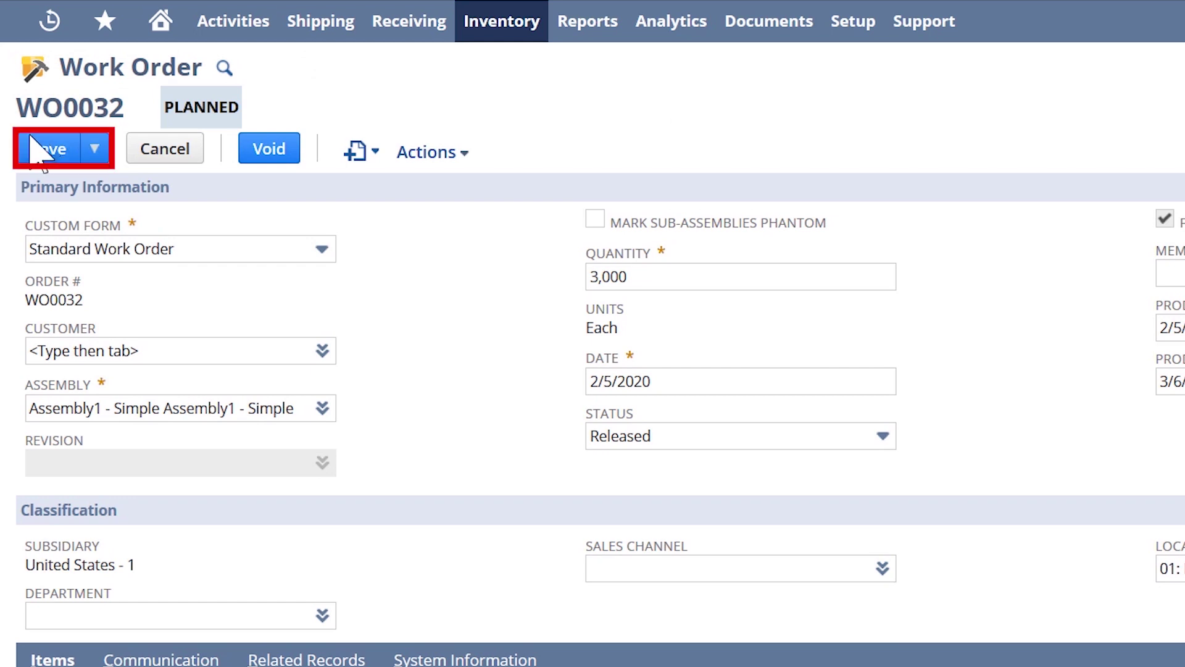
{"action": "left_click", "coordinate": [36, 151]}
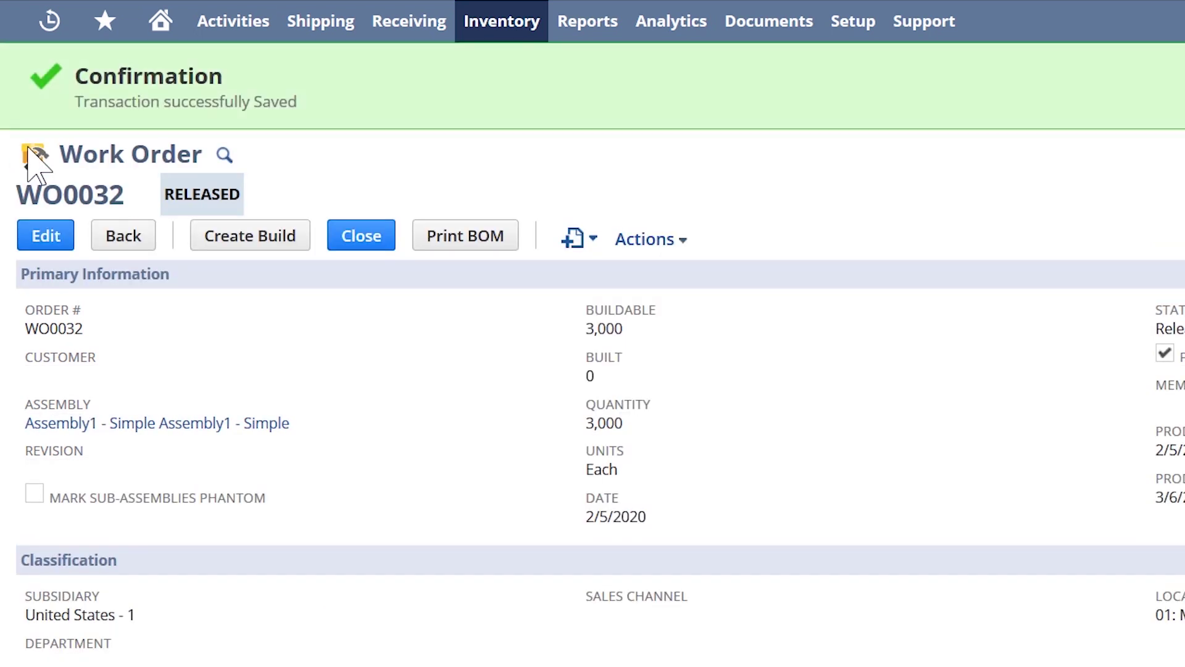
{"action": "left_click", "coordinate": [157, 31]}
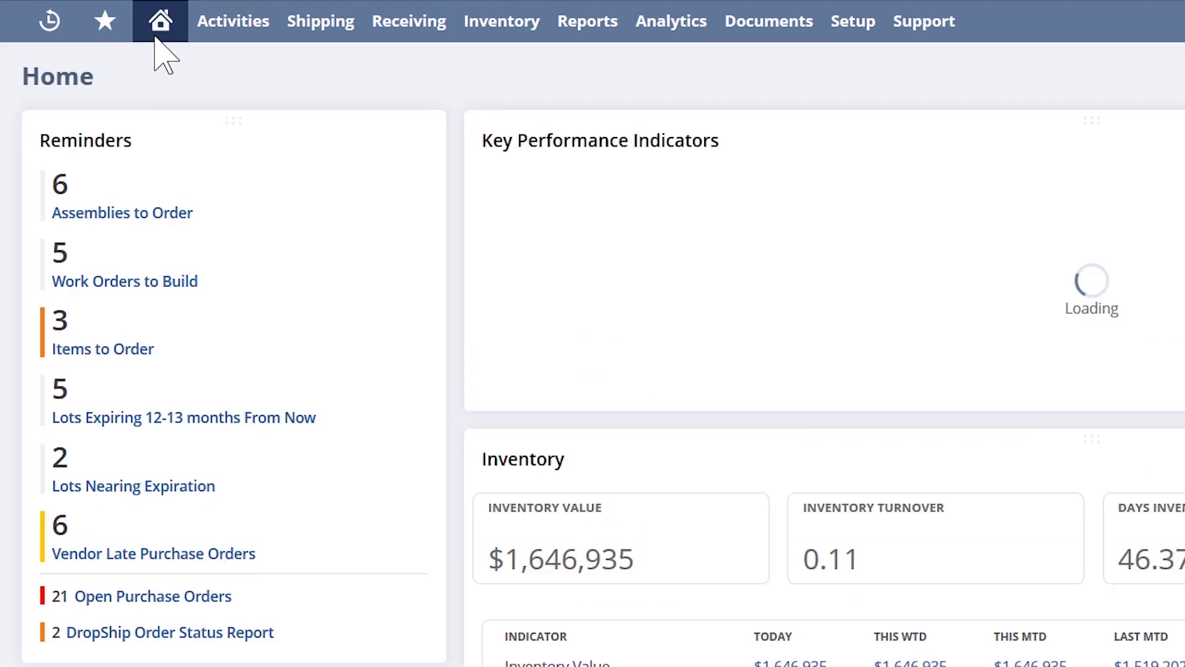
{"action": "left_click", "coordinate": [142, 282]}
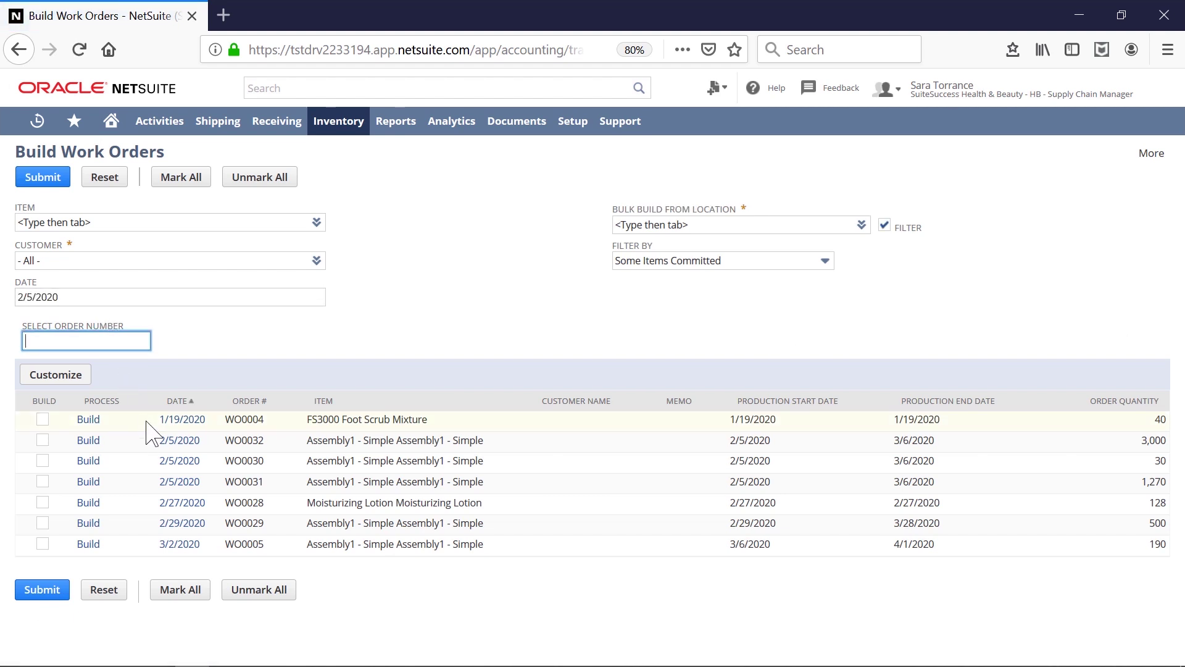
{"action": "left_click", "coordinate": [179, 441]}
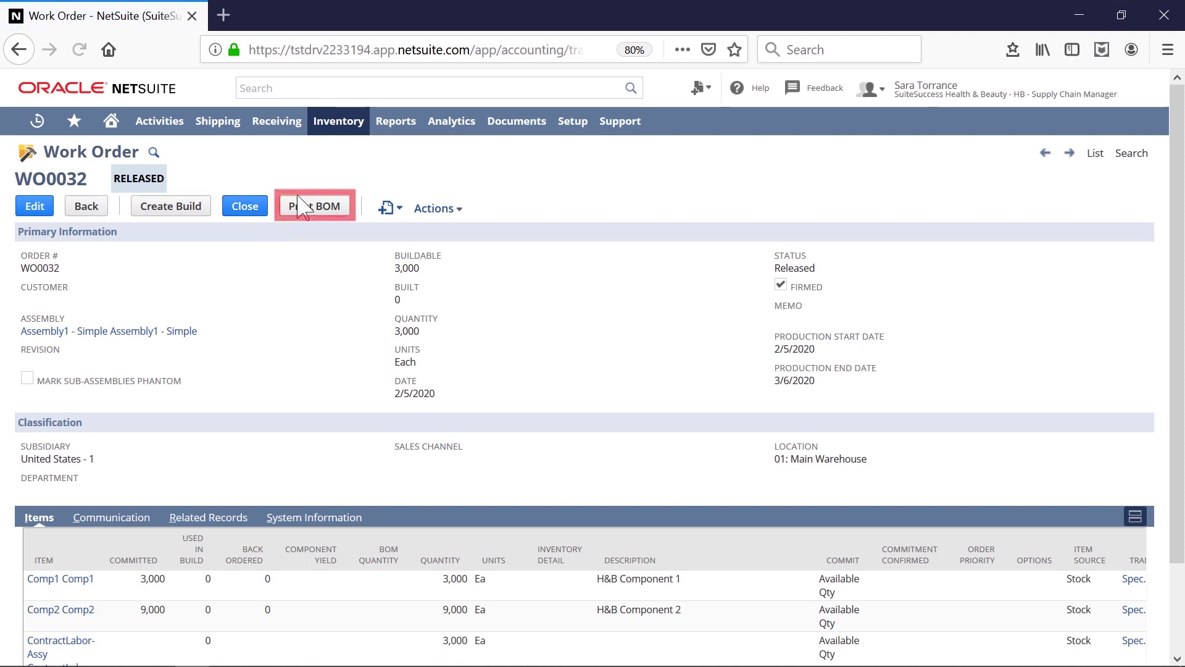
{"action": "left_click", "coordinate": [303, 206]}
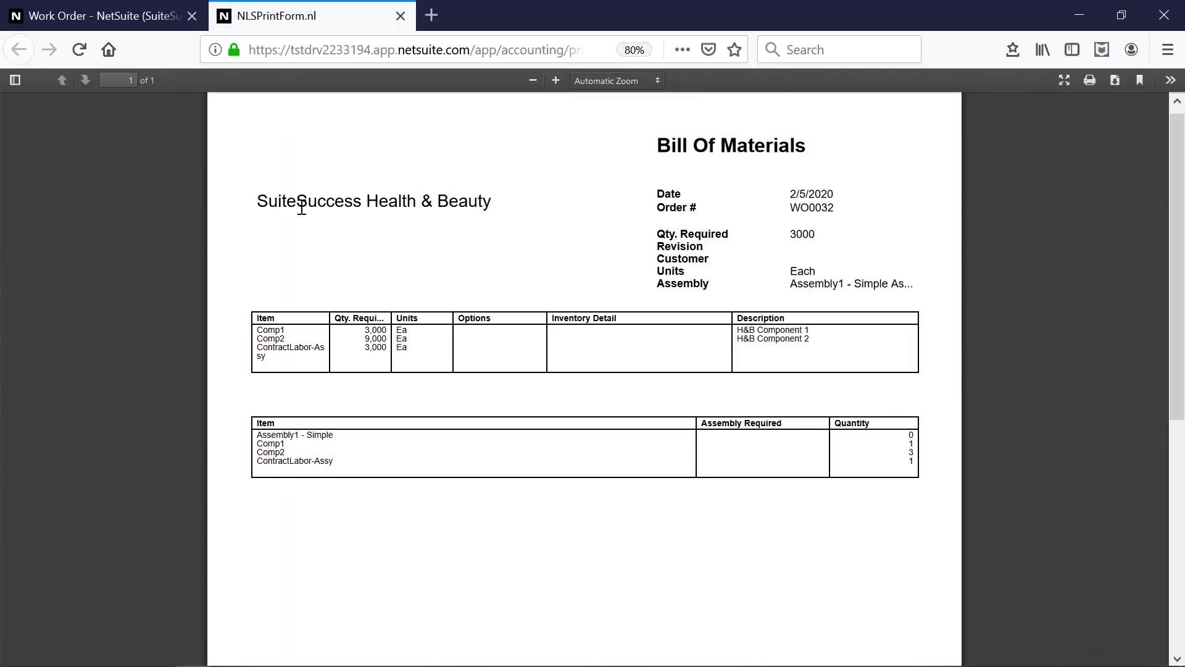
{"action": "scroll", "coordinate": [305, 218], "scroll_direction": "down", "scroll_amount": 2}
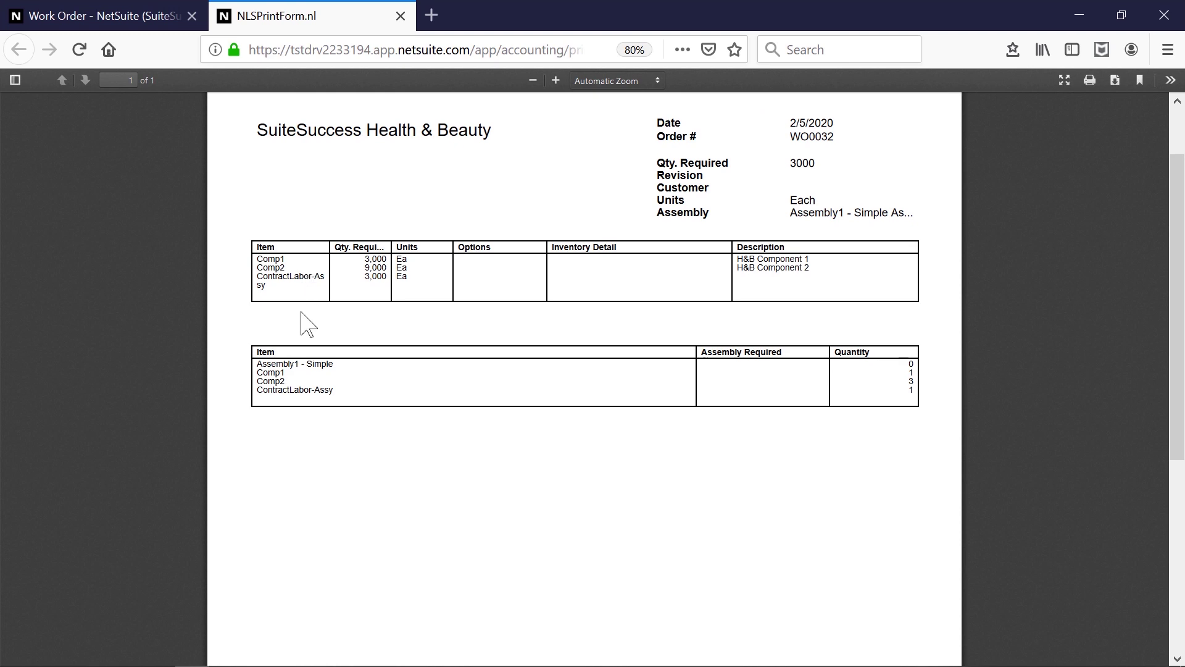
{"action": "left_click", "coordinate": [401, 16]}
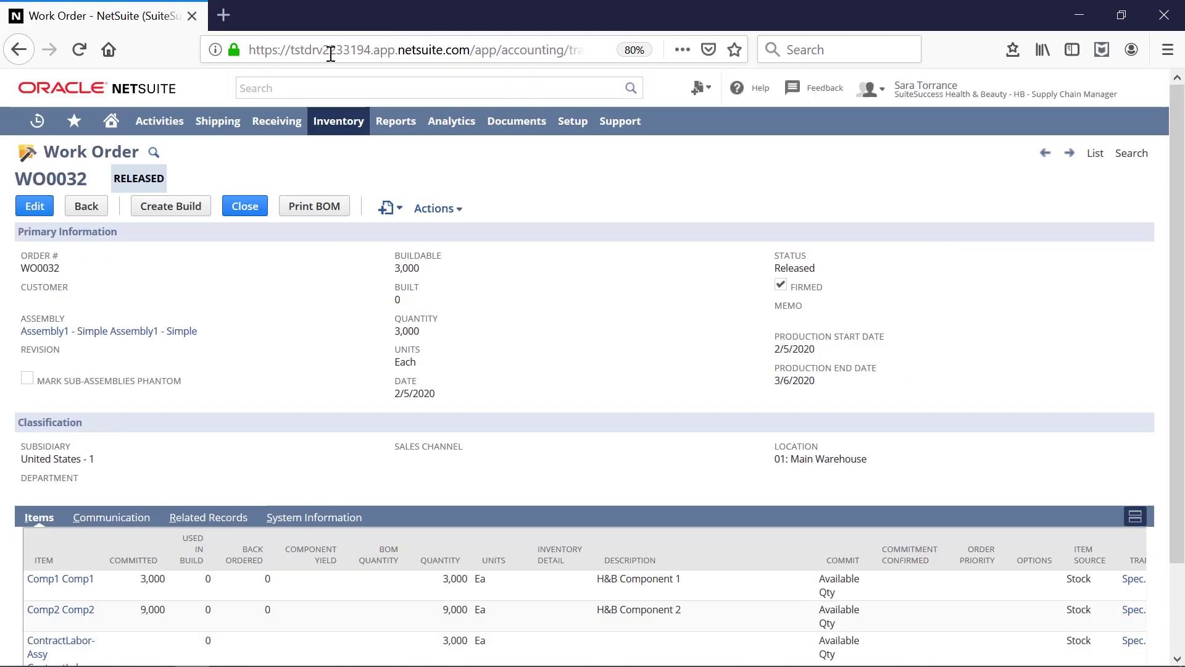
- Create a build from WO0032 with Quantity To Build 2,900 instead of 3,000, saving it as AB0027
{"action": "left_click", "coordinate": [173, 209]}
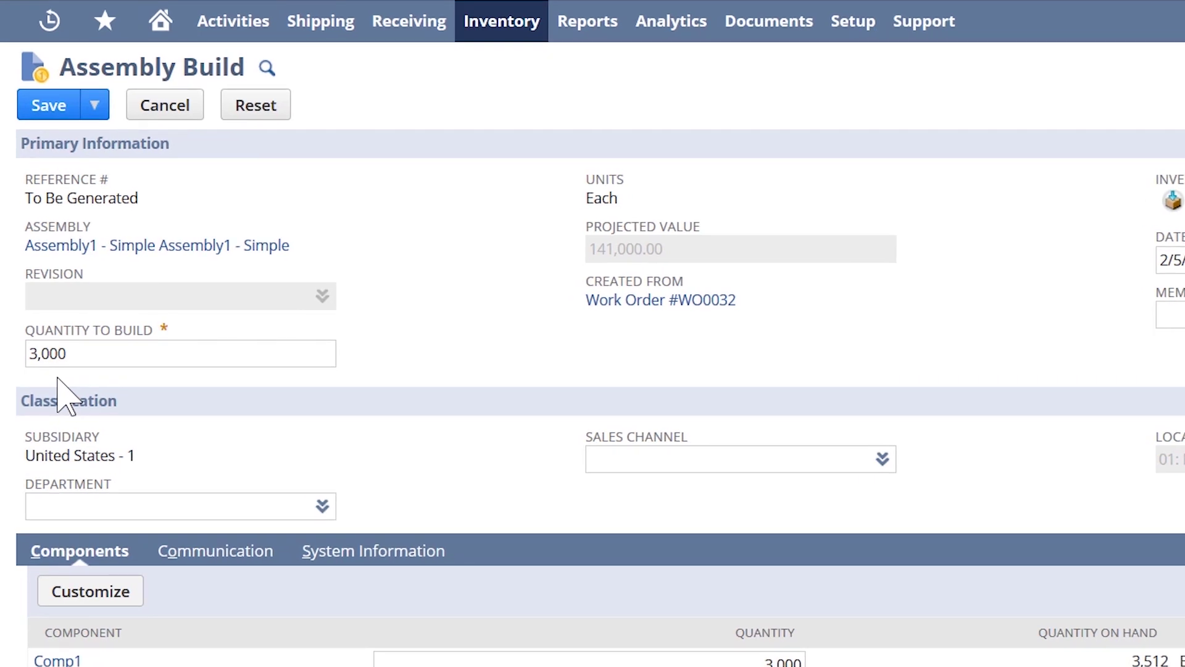
{"action": "left_click", "coordinate": [58, 353]}
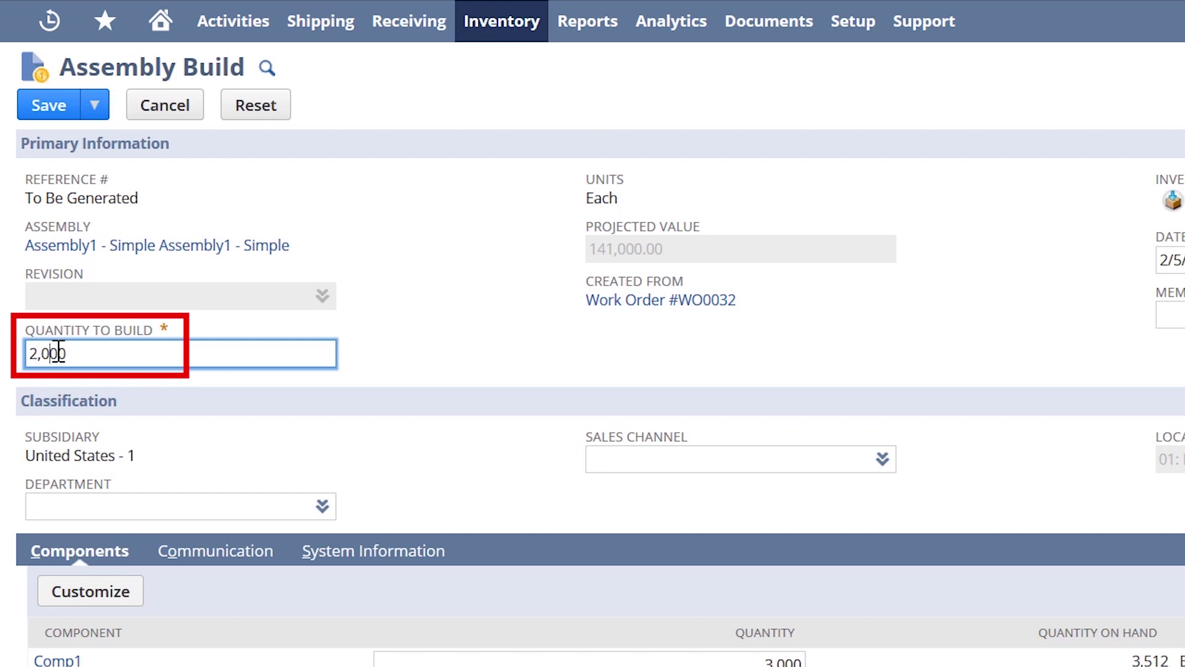
{"action": "left_click", "coordinate": [146, 410]}
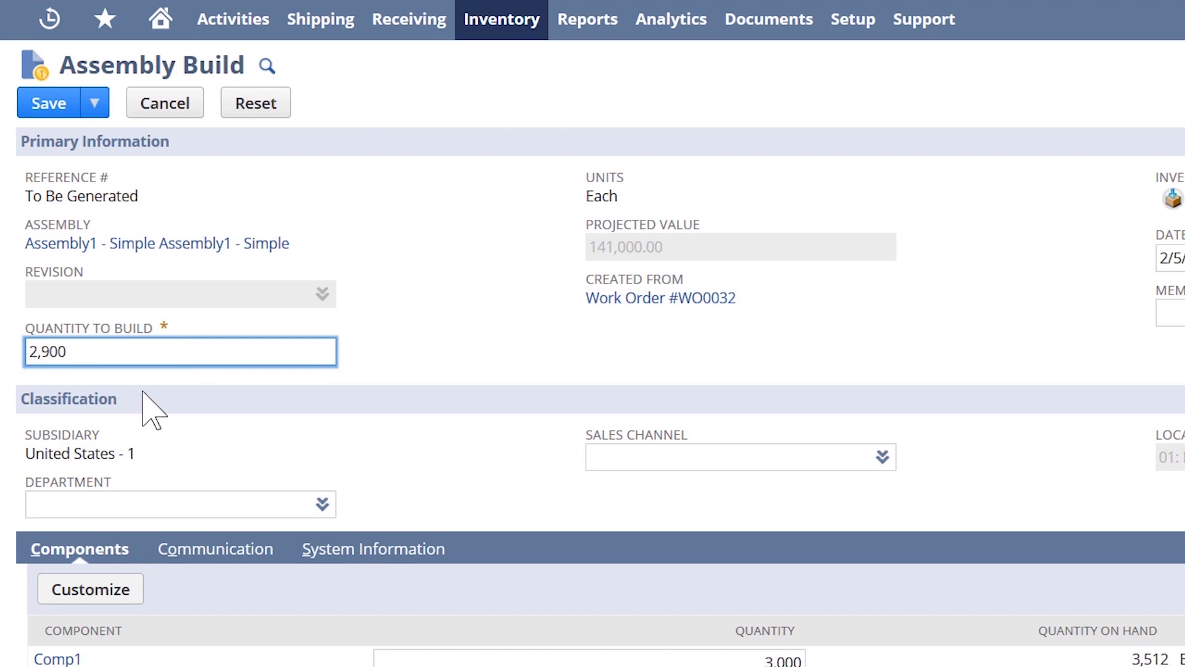
{"action": "scroll", "coordinate": [146, 370], "scroll_direction": "down", "scroll_amount": 3}
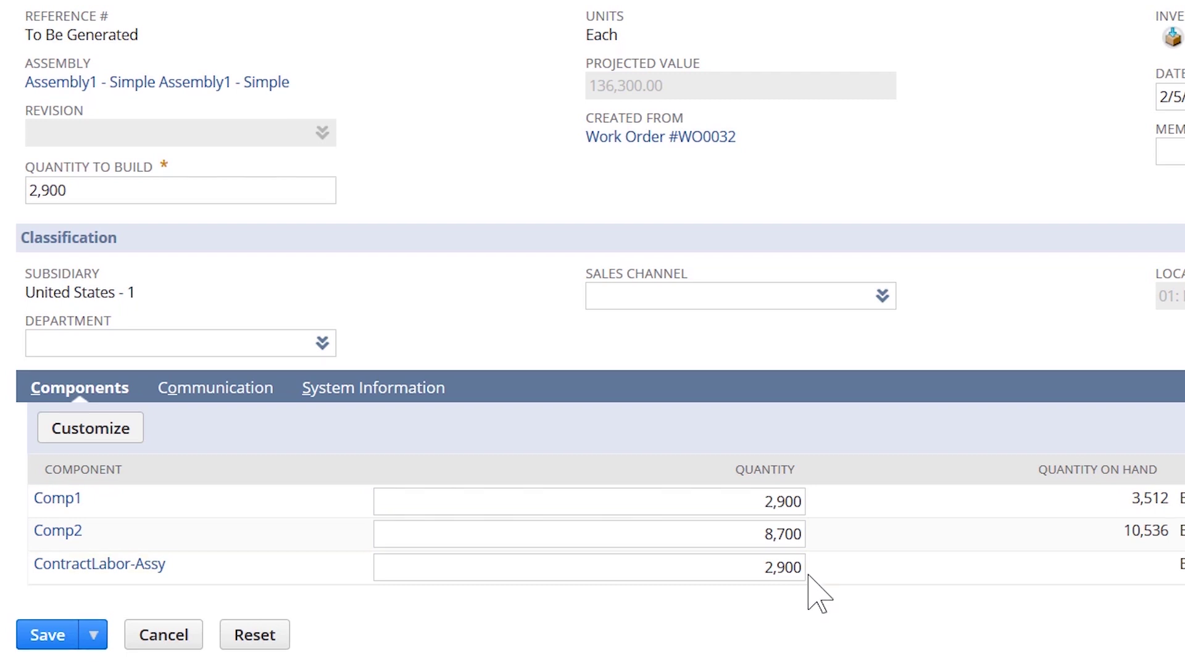
{"action": "scroll", "coordinate": [233, 114], "scroll_direction": "up", "scroll_amount": 3}
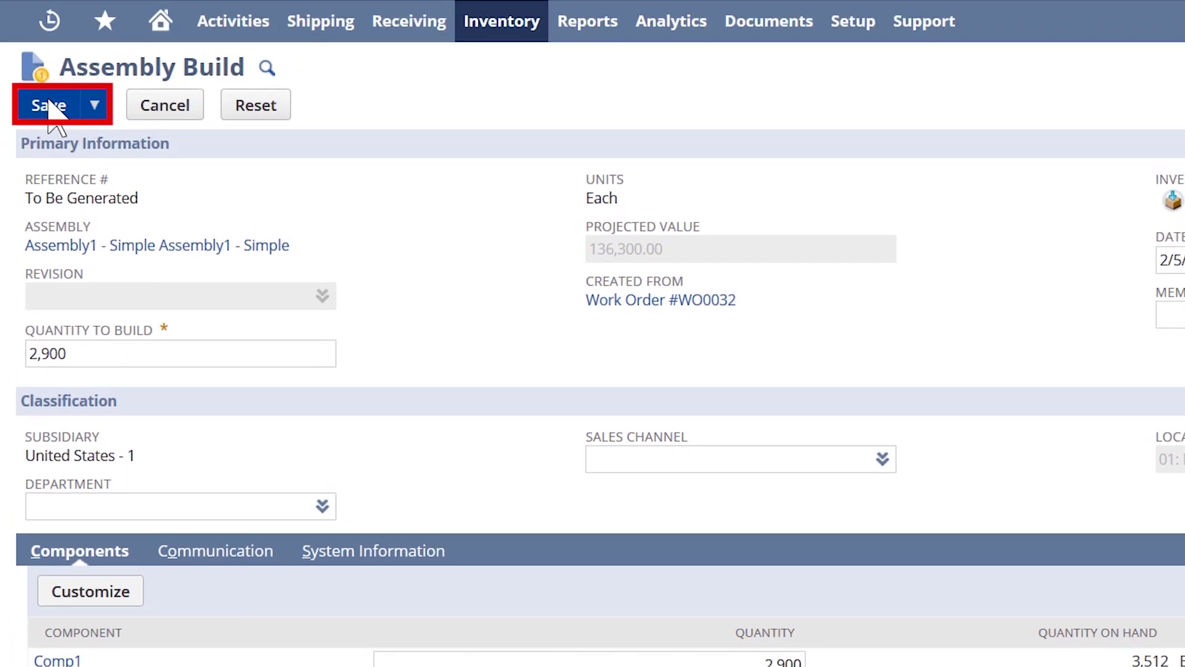
{"action": "left_click", "coordinate": [50, 105]}
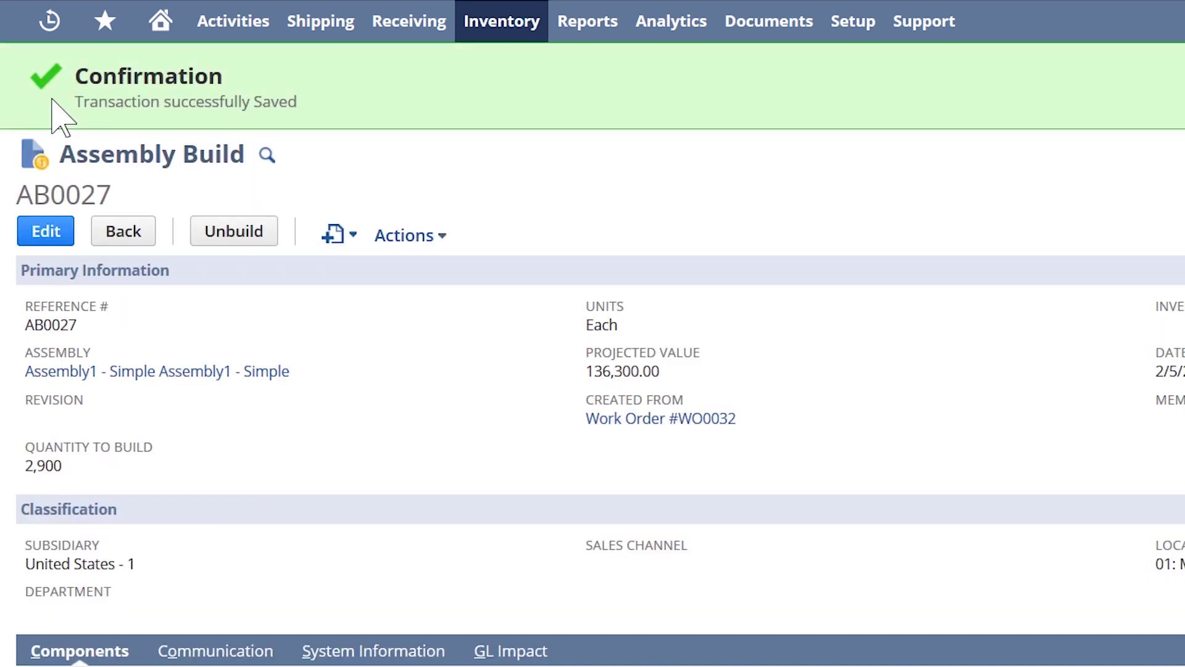
- Open the Actions menu on assembly build AB0027 to view its GL Impact
{"action": "left_click", "coordinate": [409, 233]}
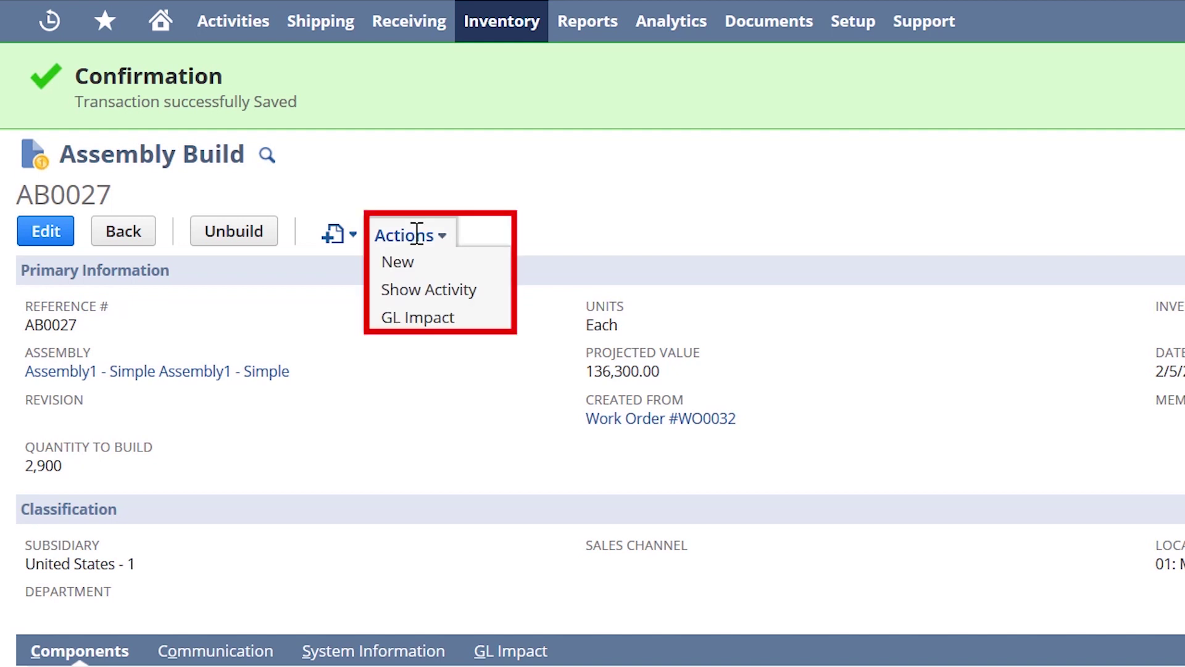